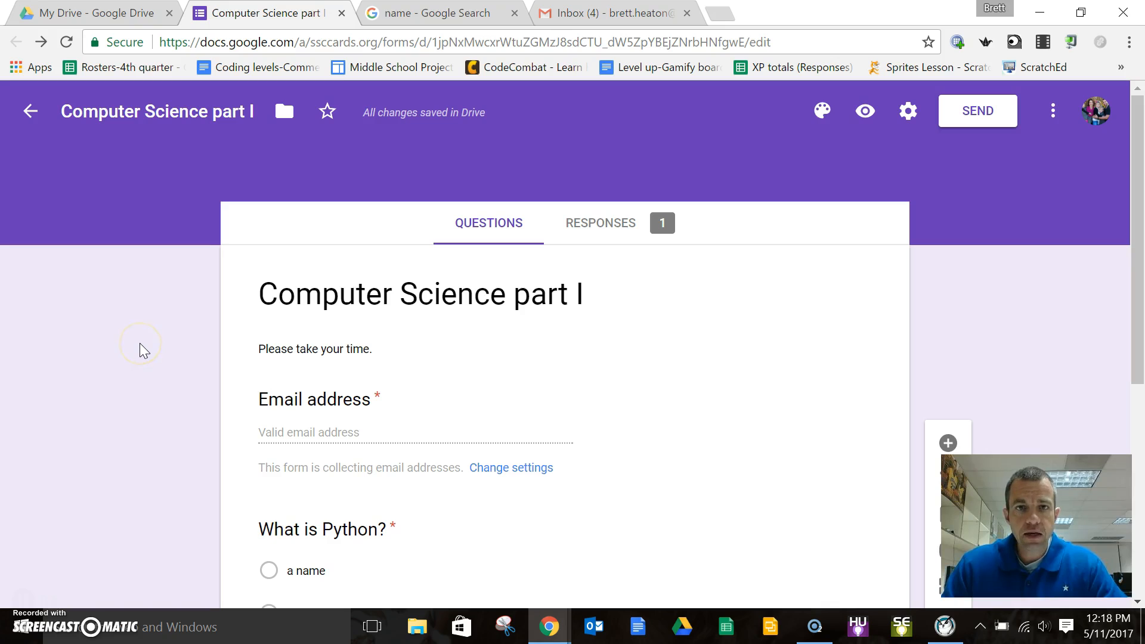
Begin inserting an image by URL for the "a name" option of the "What is Blockly?" question.
left_click(116, 338)
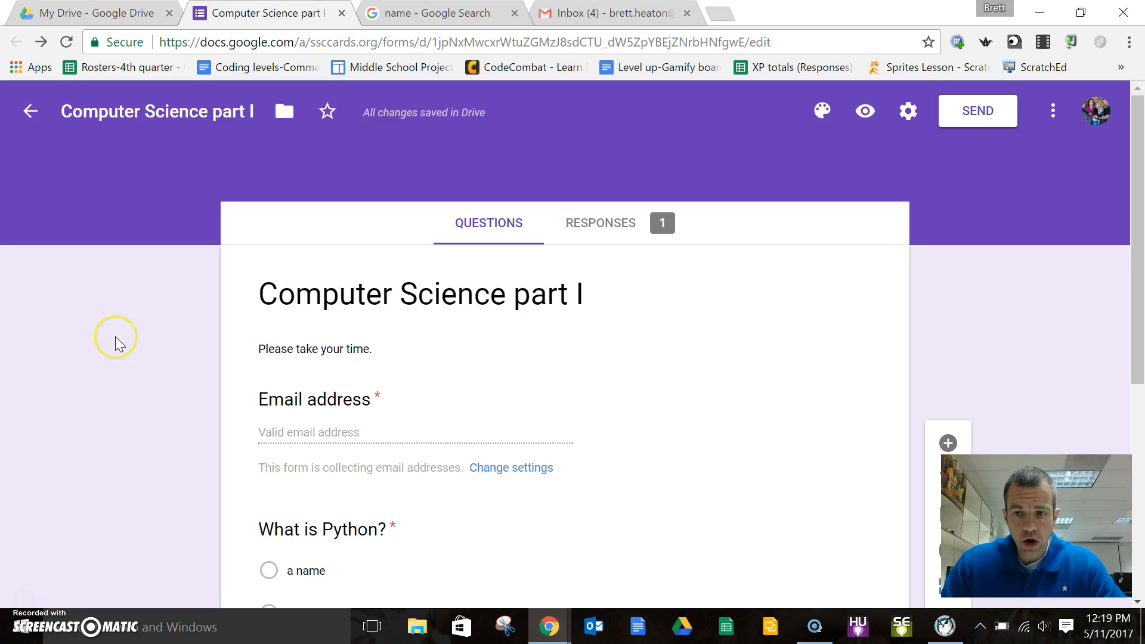
scroll(117, 337, "down", 6)
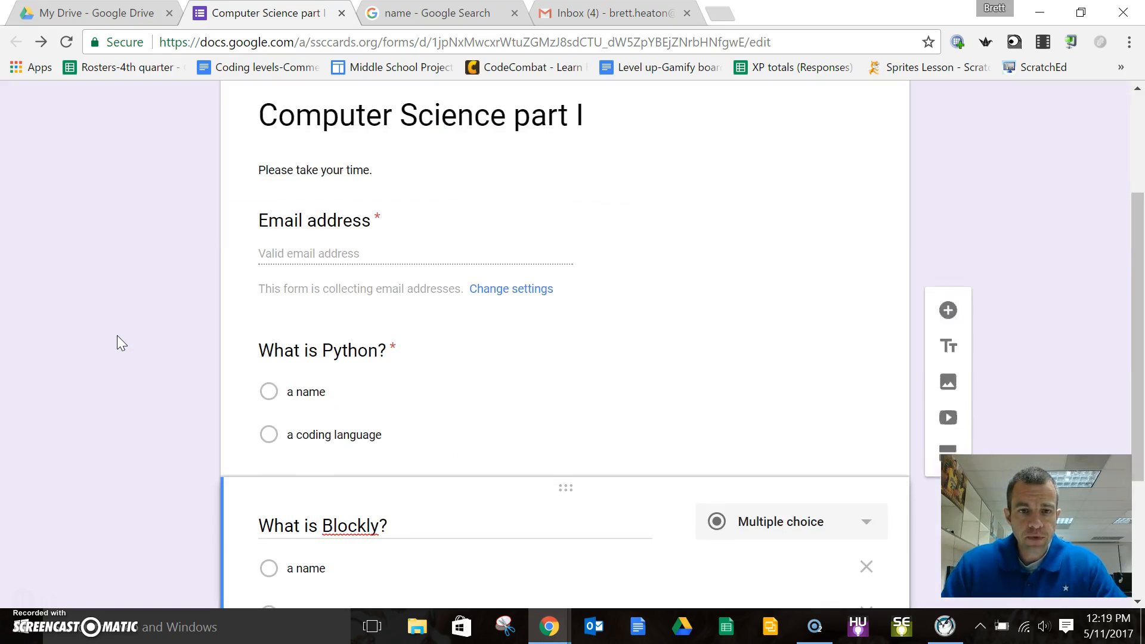
scroll(117, 338, "up", 5)
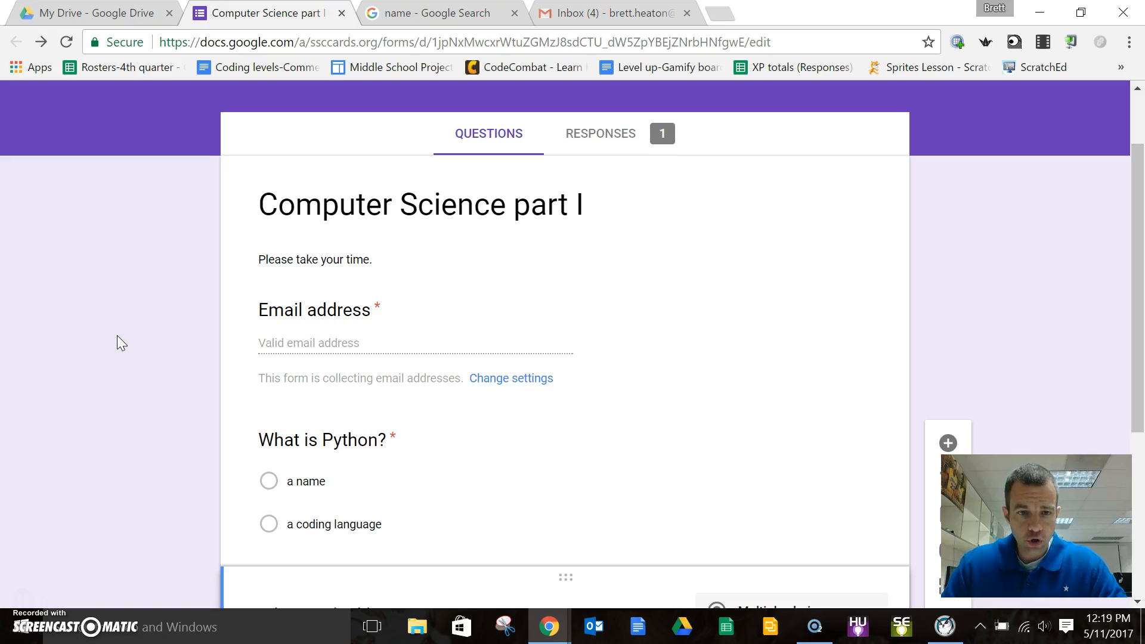
scroll(118, 335, "down", 5)
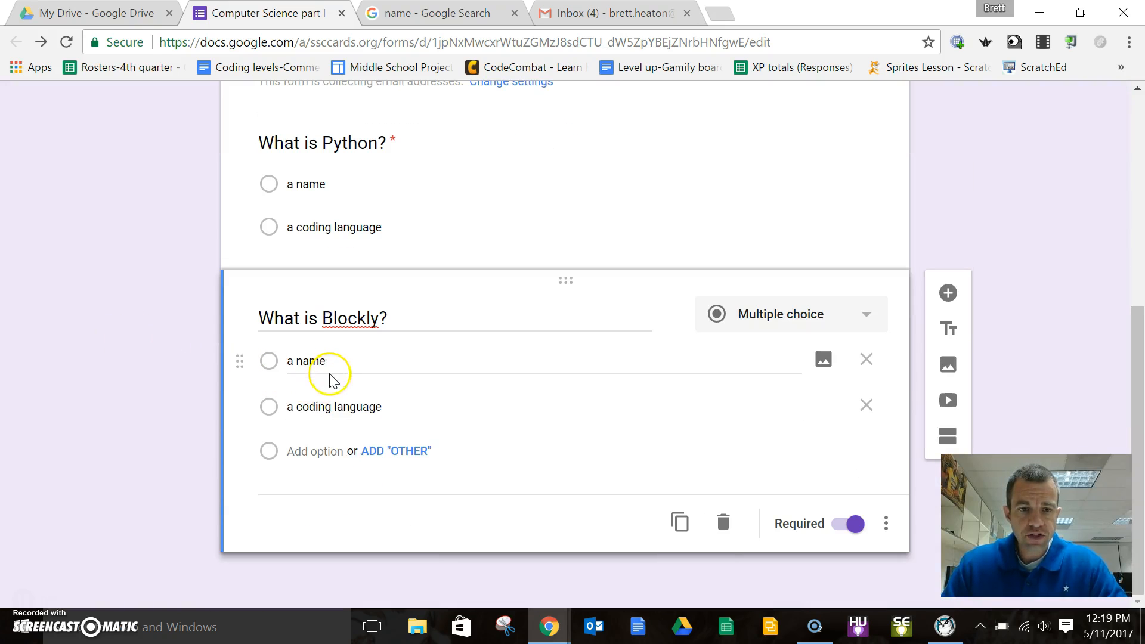
left_click(824, 361)
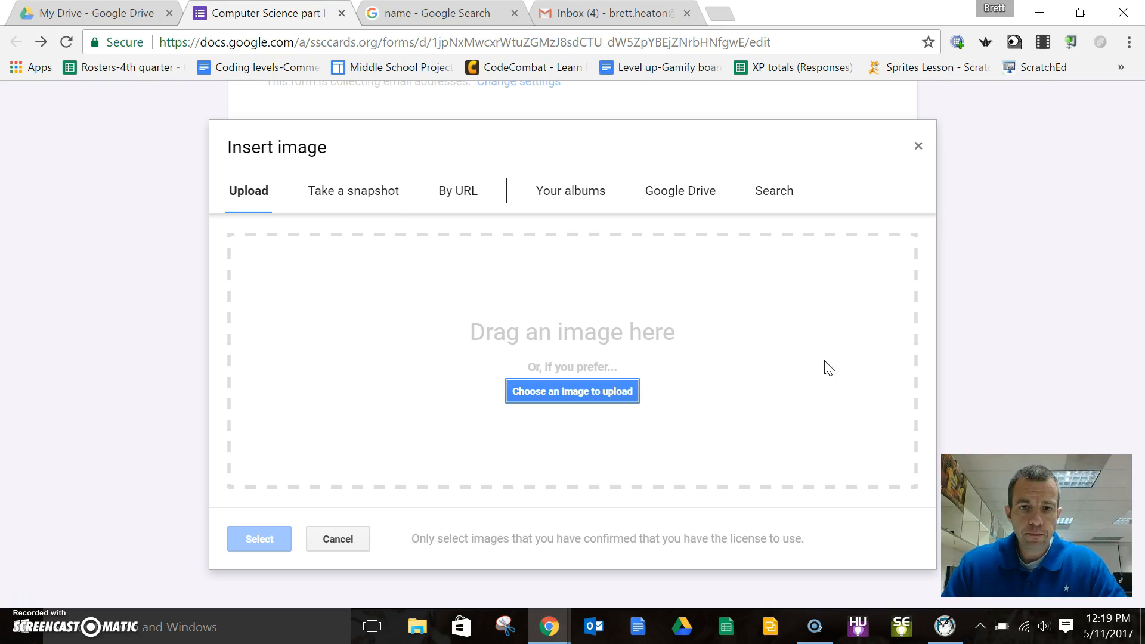
left_click(472, 218)
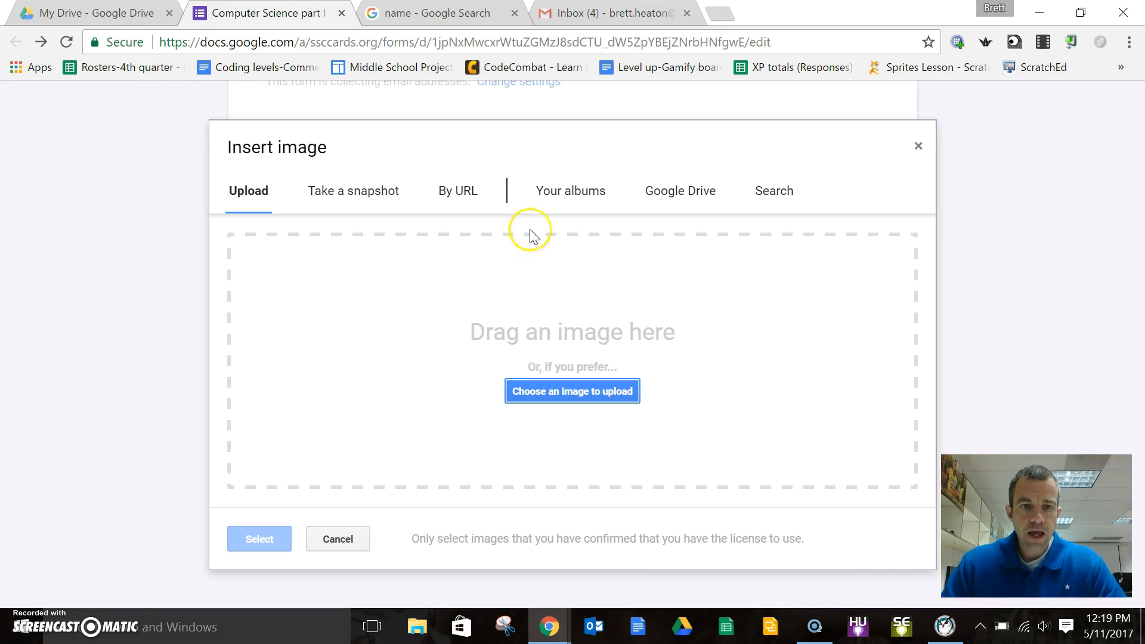
left_click(460, 197)
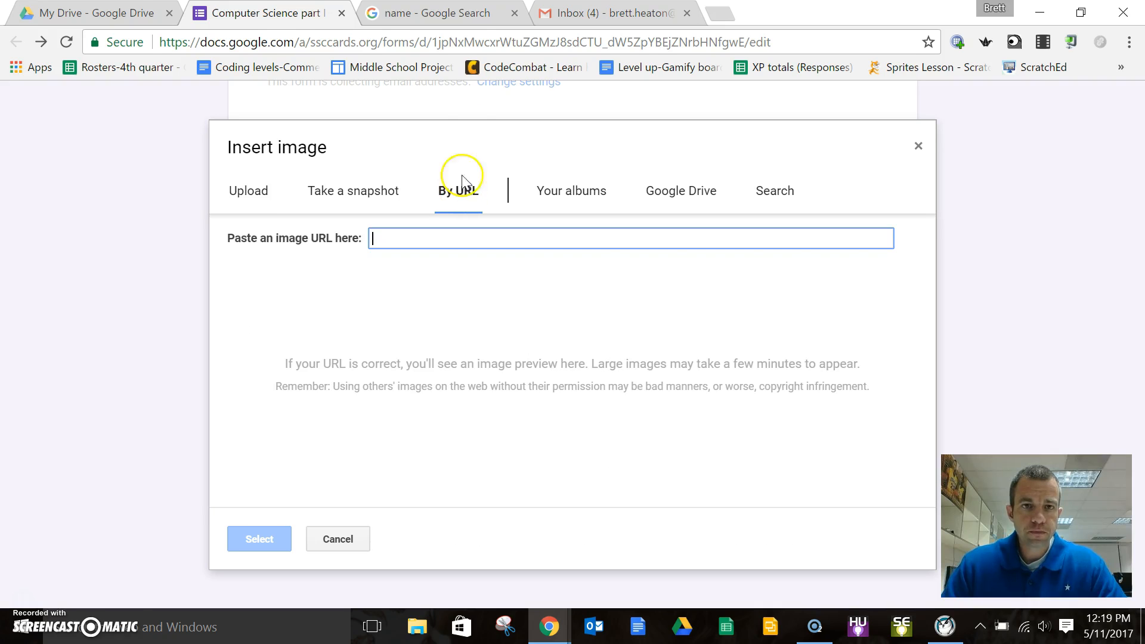
In the Google Images results for "name", copy the image address of the tilted blank red "Hello my name is" tag from Psychology Today.
left_click(449, 13)
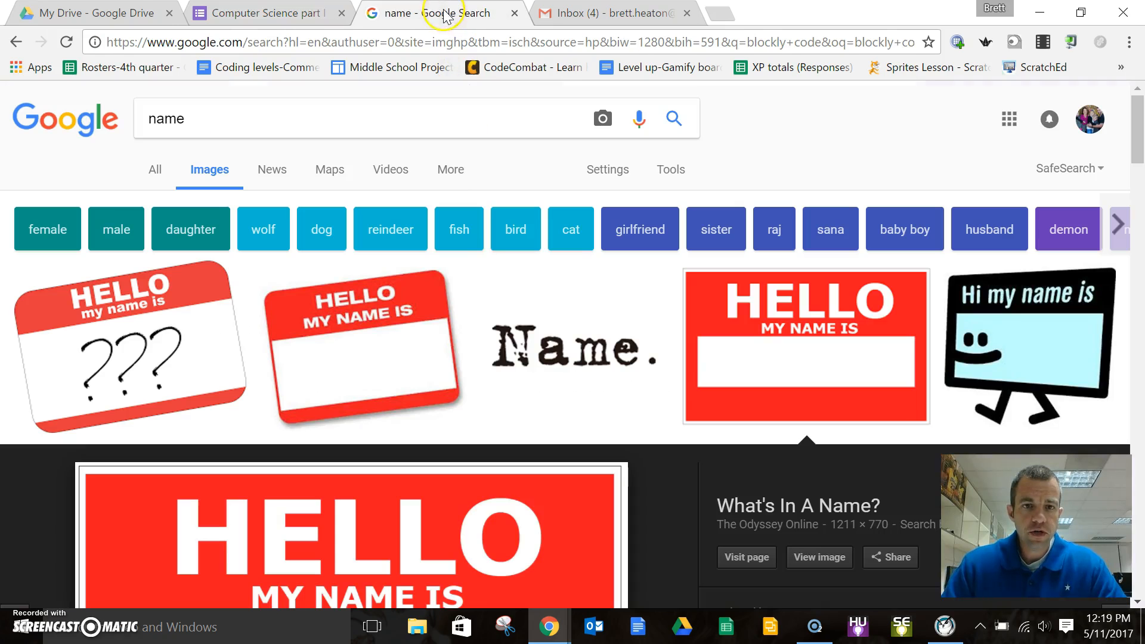
left_click(362, 363)
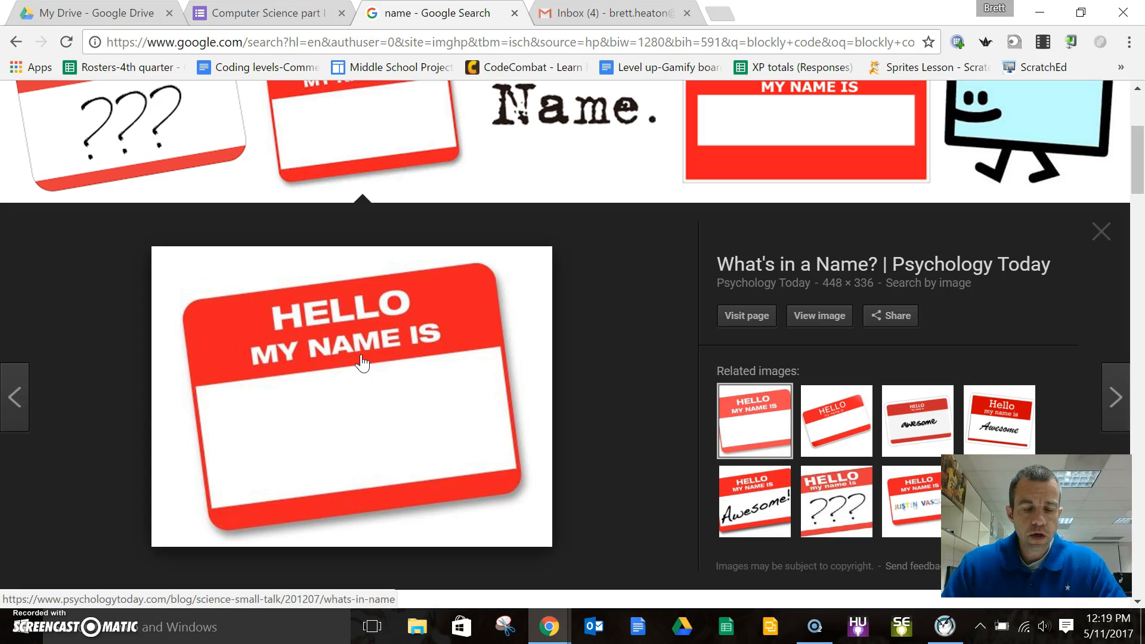
right_click(361, 355)
left_click(427, 241)
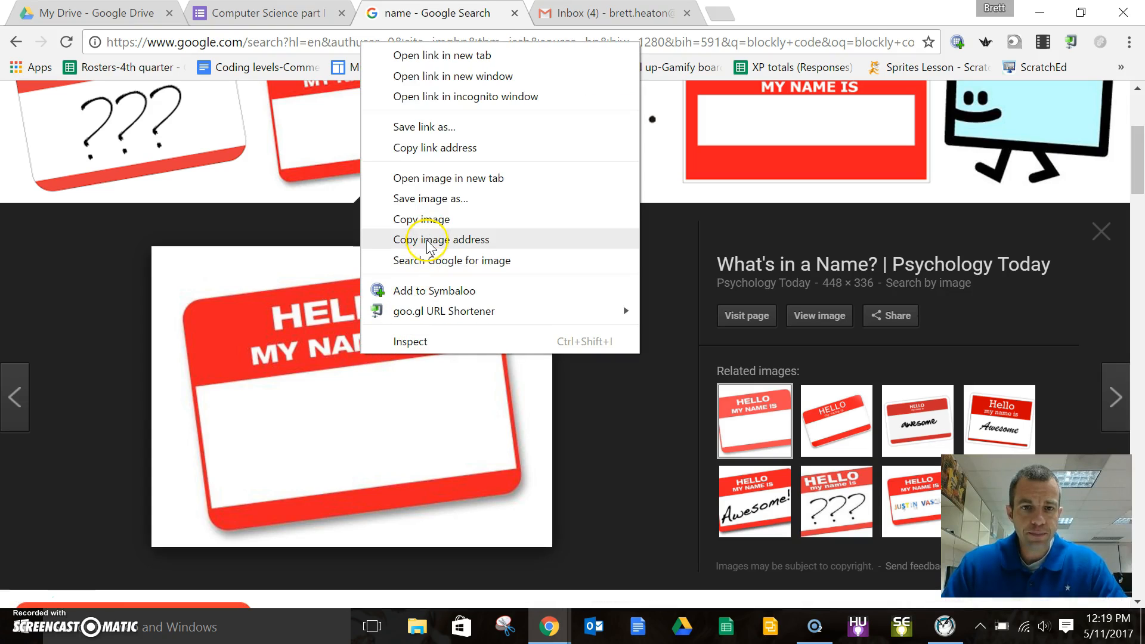
Paste the copied address into the form's image dialog and insert the name tag picture into the "a name" option.
left_click(263, 12)
right_click(386, 237)
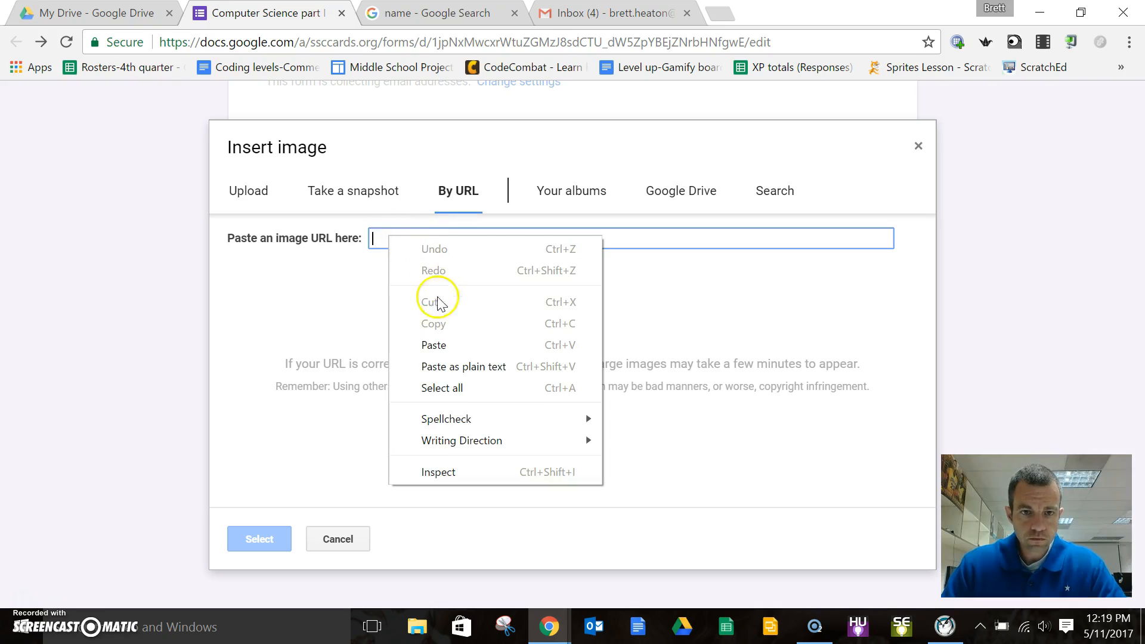
left_click(434, 341)
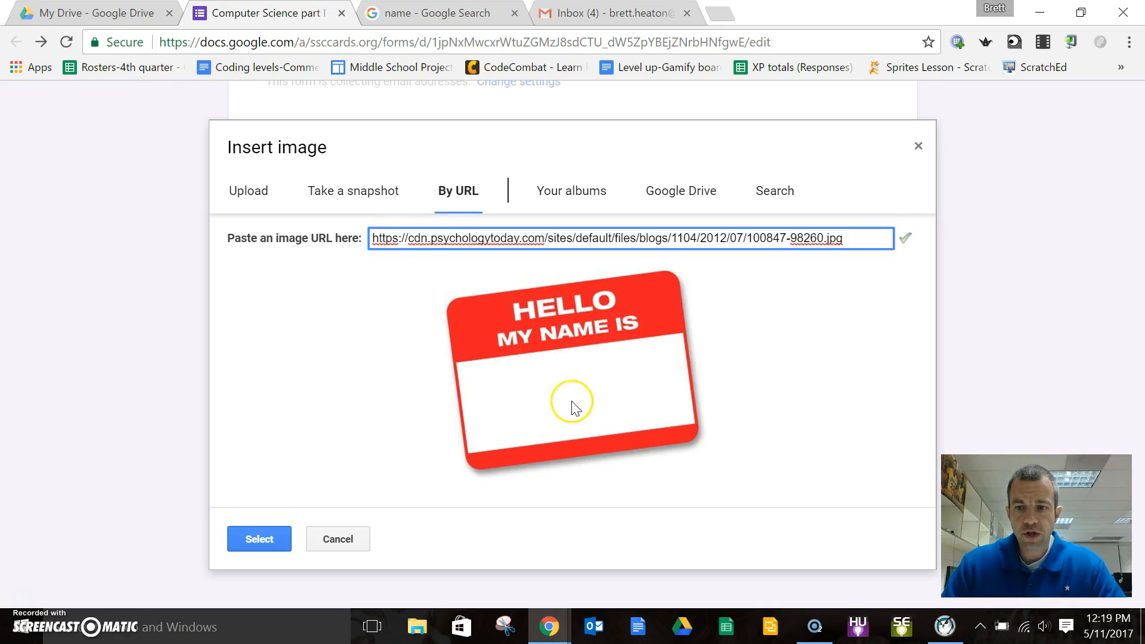
left_click(271, 539)
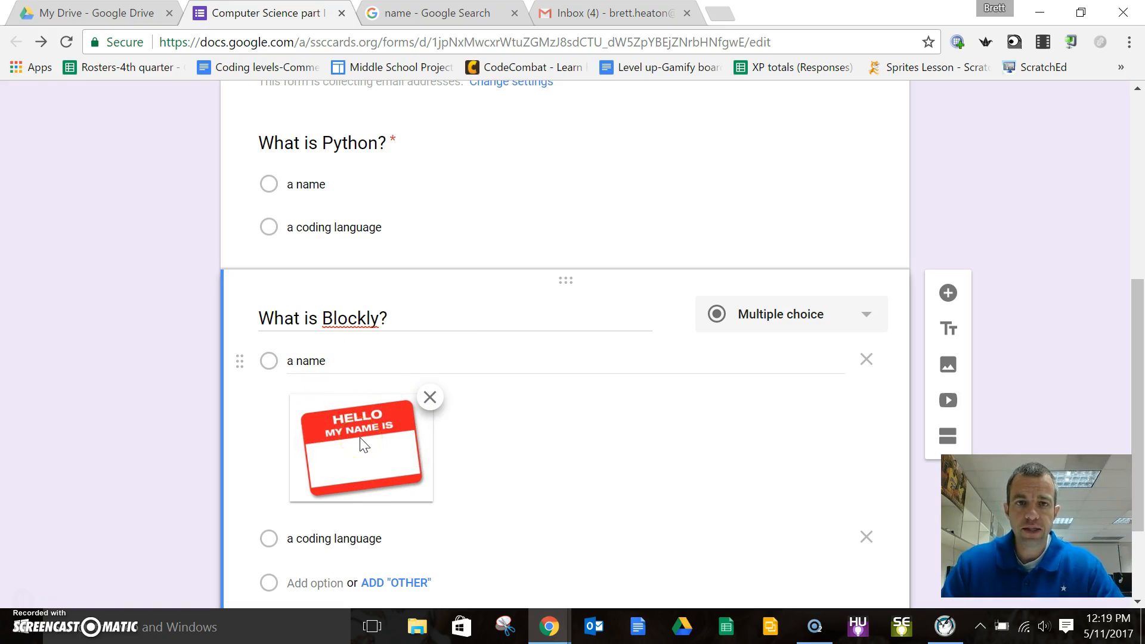
Begin inserting an image by URL for Blockly's "a coding language" option and return to the Google Images search to replace its query.
scroll(418, 421, "down", 2)
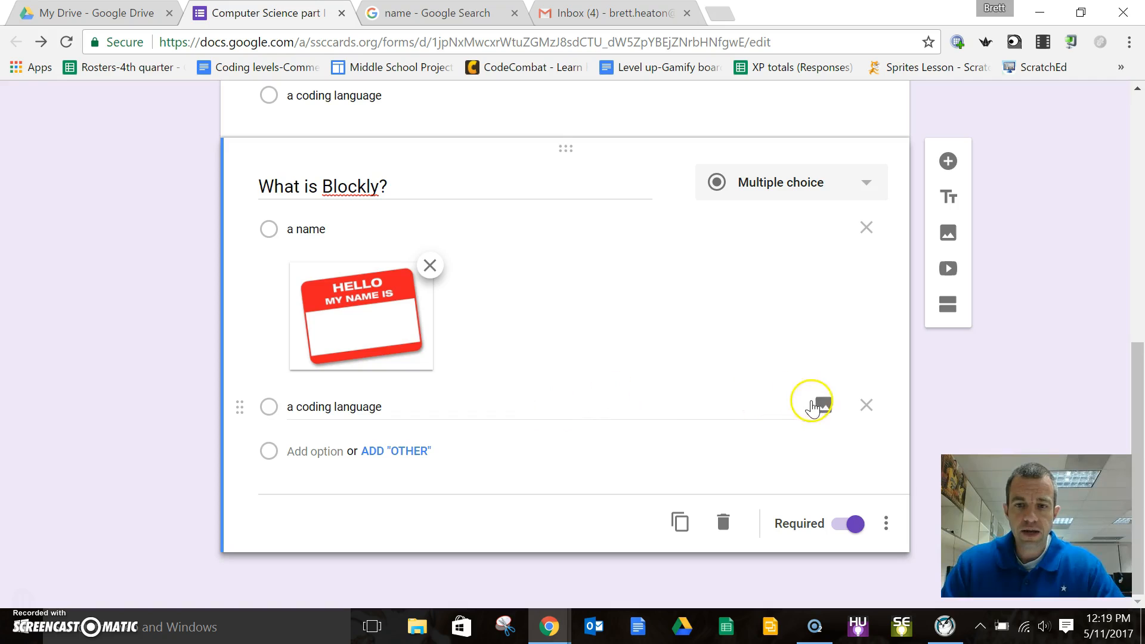
left_click(814, 407)
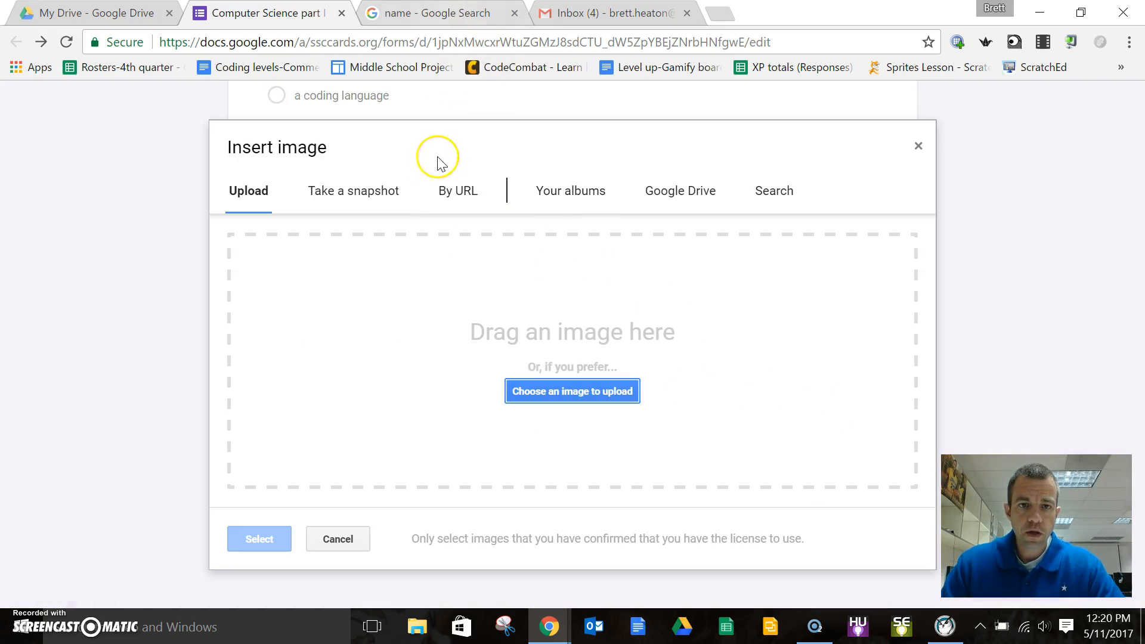
left_click(454, 190)
left_click(432, 13)
scroll(280, 188, "up", 3)
double_click(166, 119)
type("Pyth")
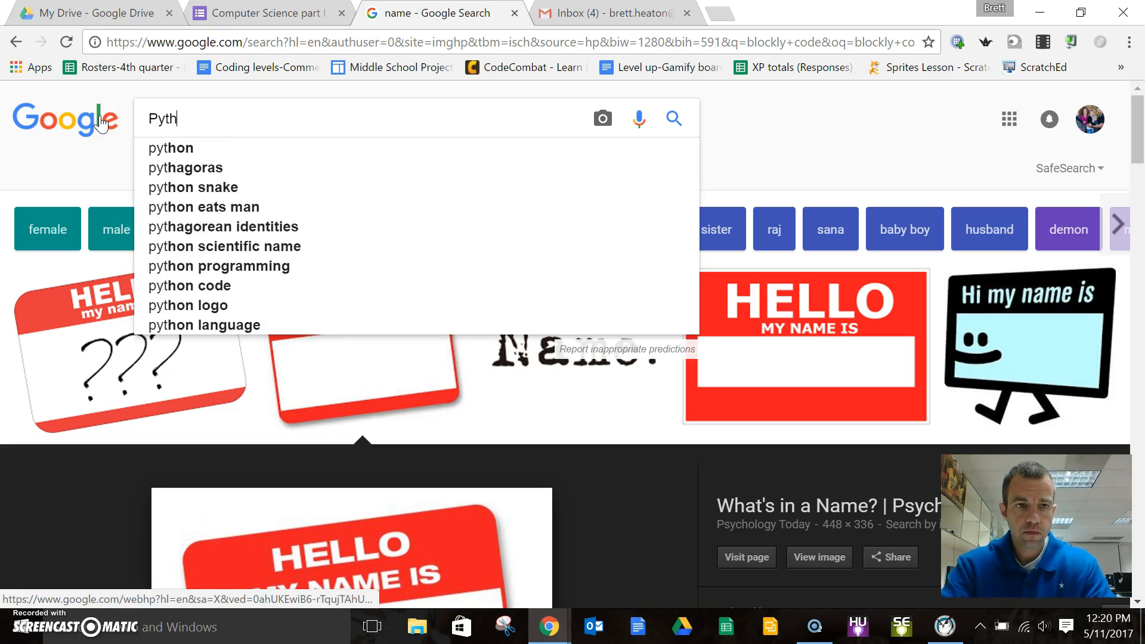
type("on codin")
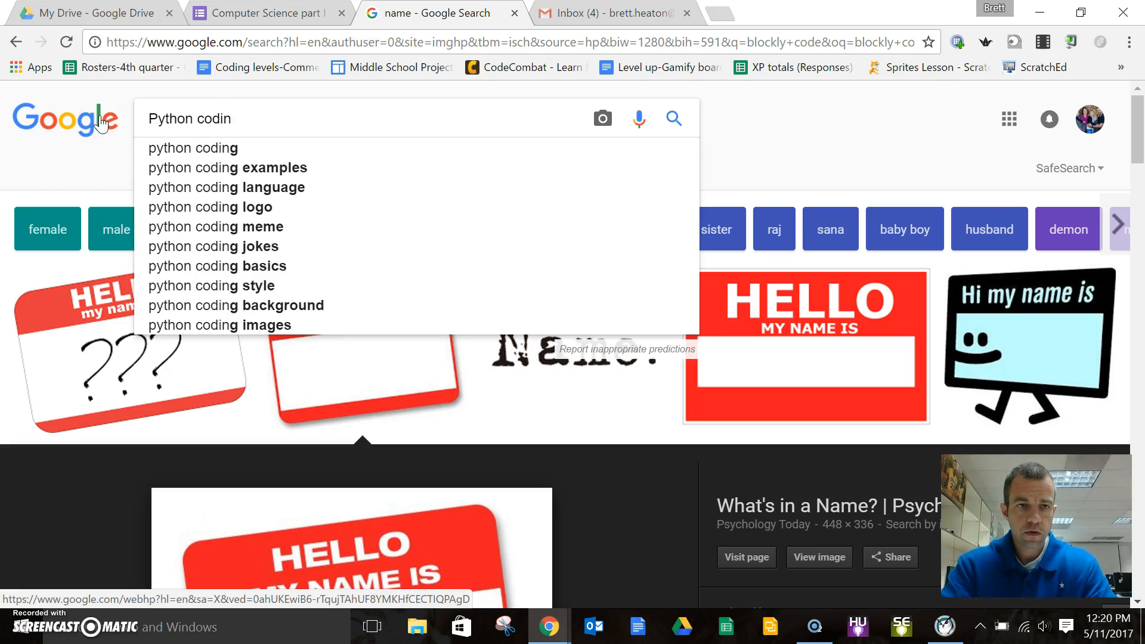
key("BackSpace")
key("BackSpace")
key("BackSpace")
key("BackSpace")
key("BackSpace")
key("BackSpace")
key("BackSpace")
key("BackSpace")
key("BackSpace")
key("BackSpace")
key("BackSpace")
key("BackSpace")
Search Google Images for "blockly code" and copy the image address of the Quora "repeat while true" code block picture.
type("blockly code")
key("Return")
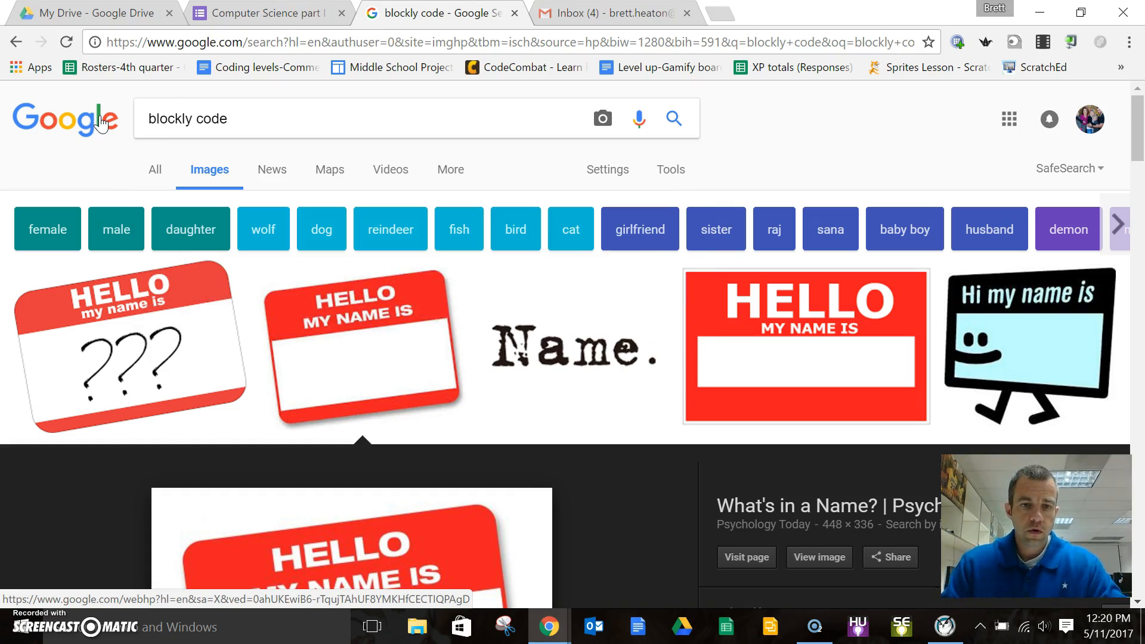
left_click(133, 421)
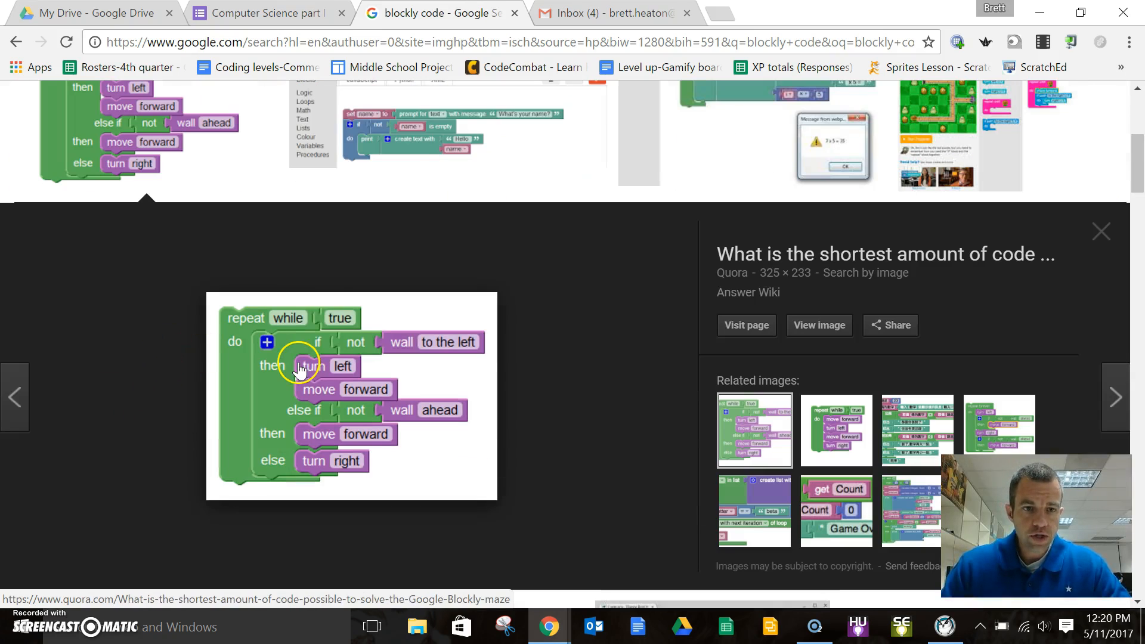
right_click(300, 370)
left_click(362, 245)
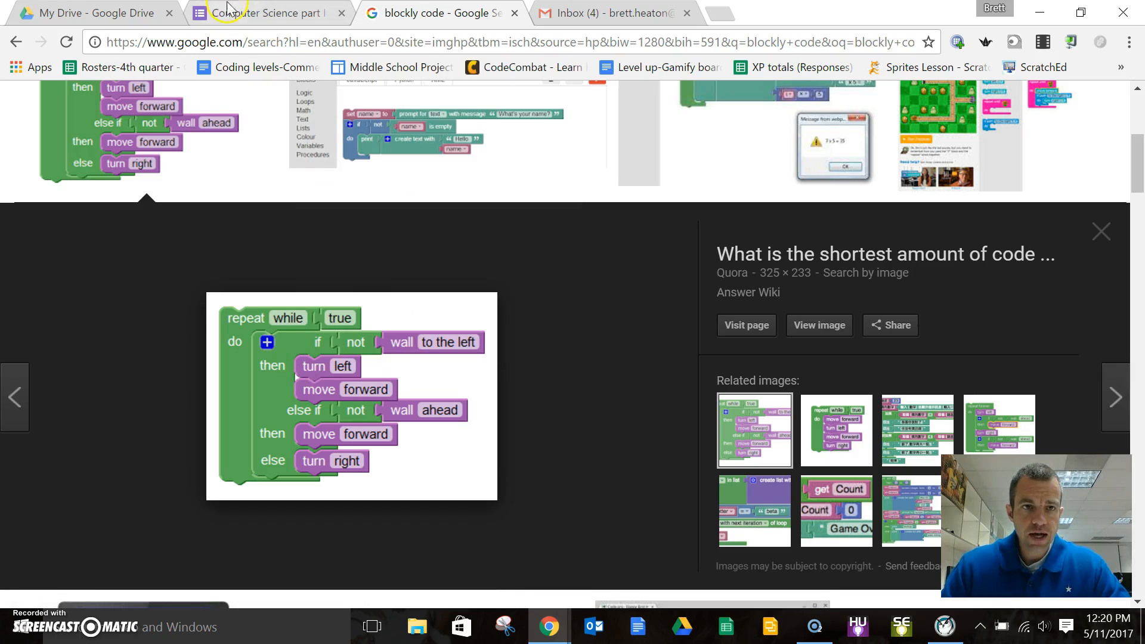
Paste the copied address into the form's image dialog and insert the code block picture into the "a coding language" option.
left_click(229, 11)
right_click(390, 239)
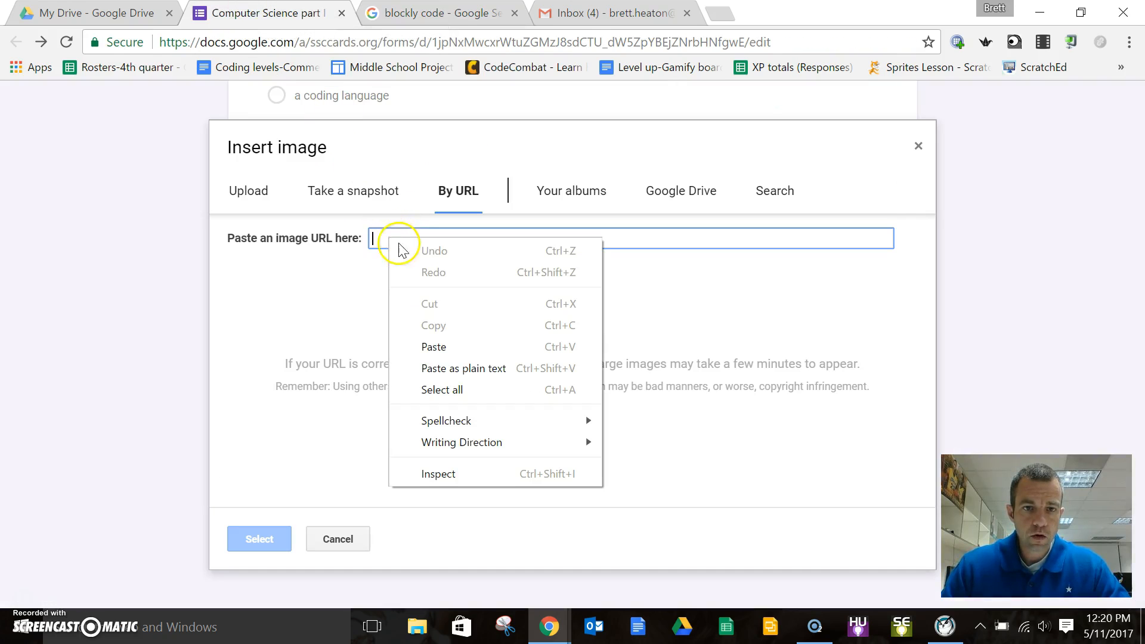
left_click(439, 347)
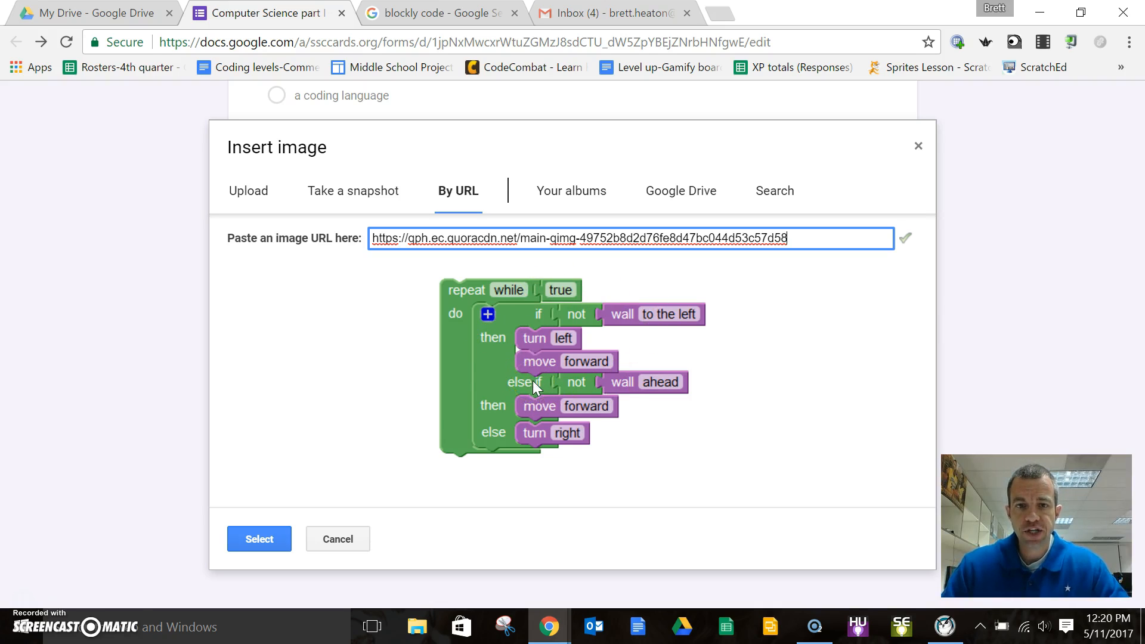
left_click(265, 539)
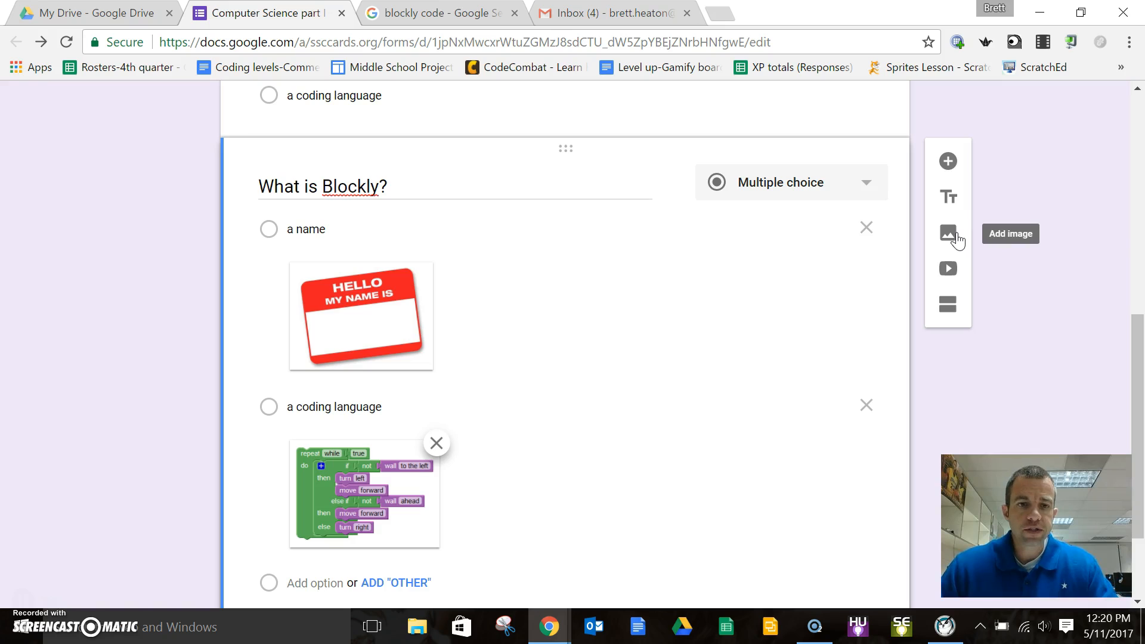
Turn on "Make this a quiz" in the form settings, review the grade release and respondent options, and save.
scroll(407, 304, "up", 6)
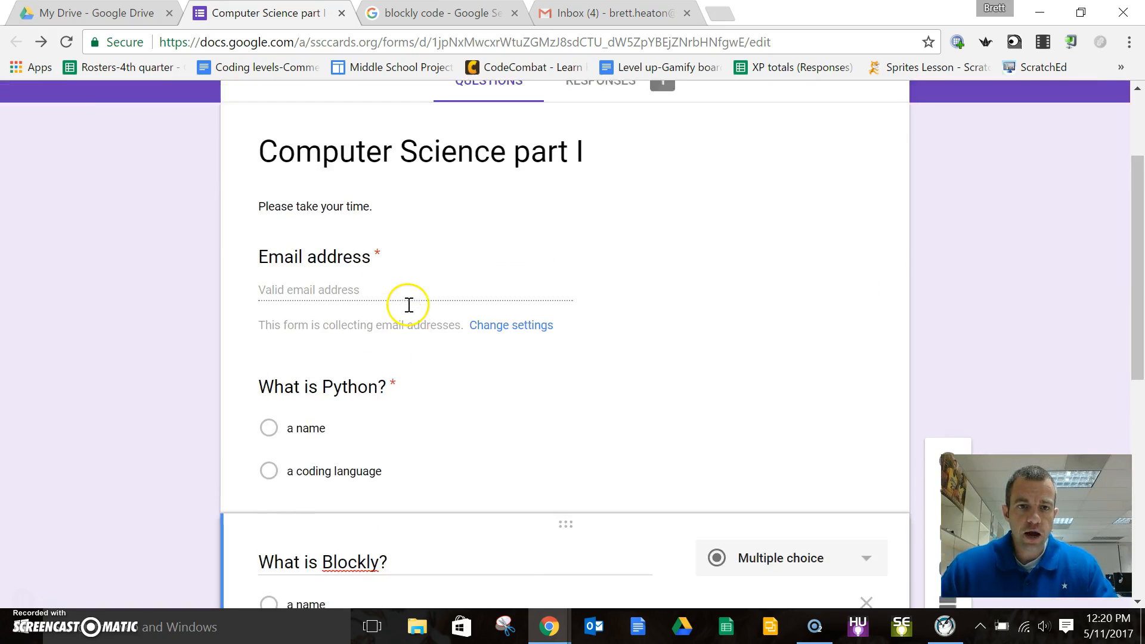
scroll(408, 305, "up", 2)
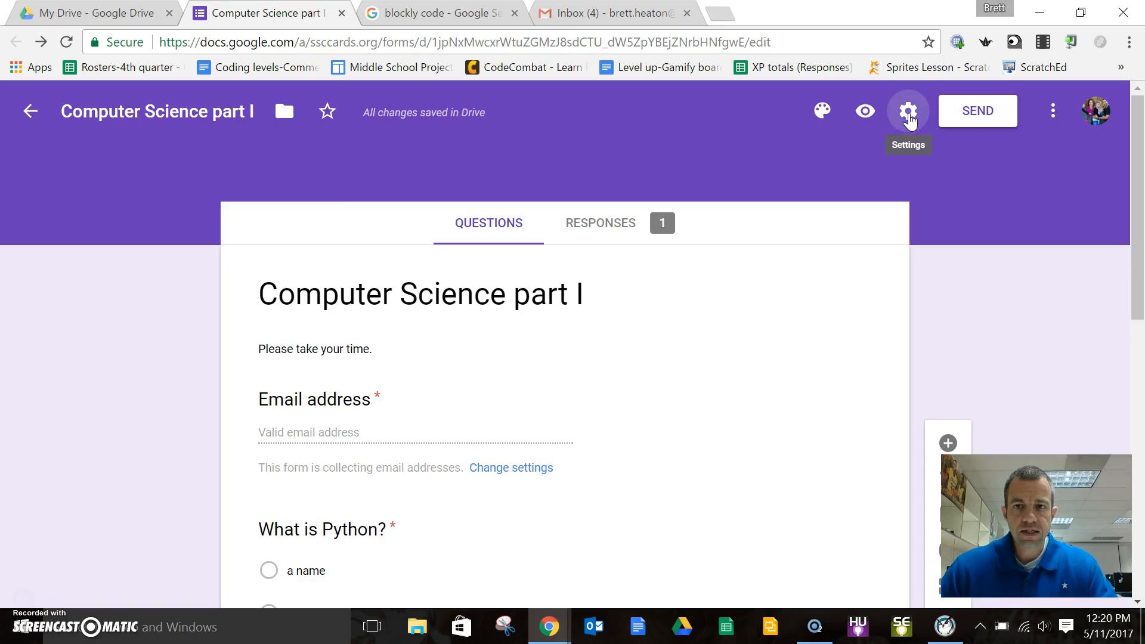
left_click(909, 114)
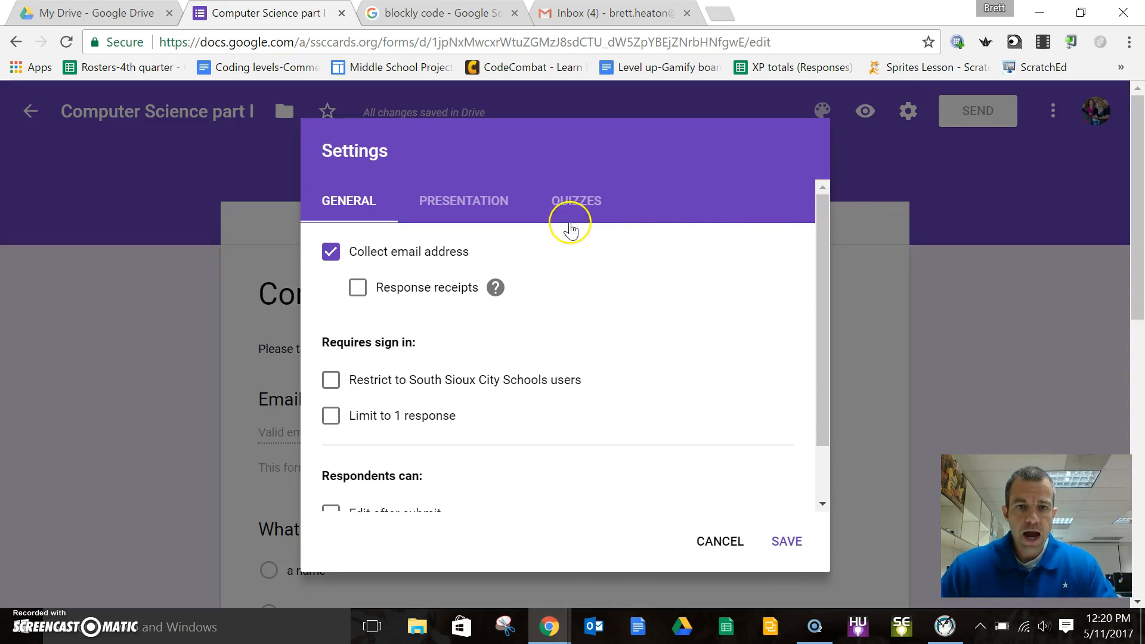
left_click(570, 206)
left_click(352, 254)
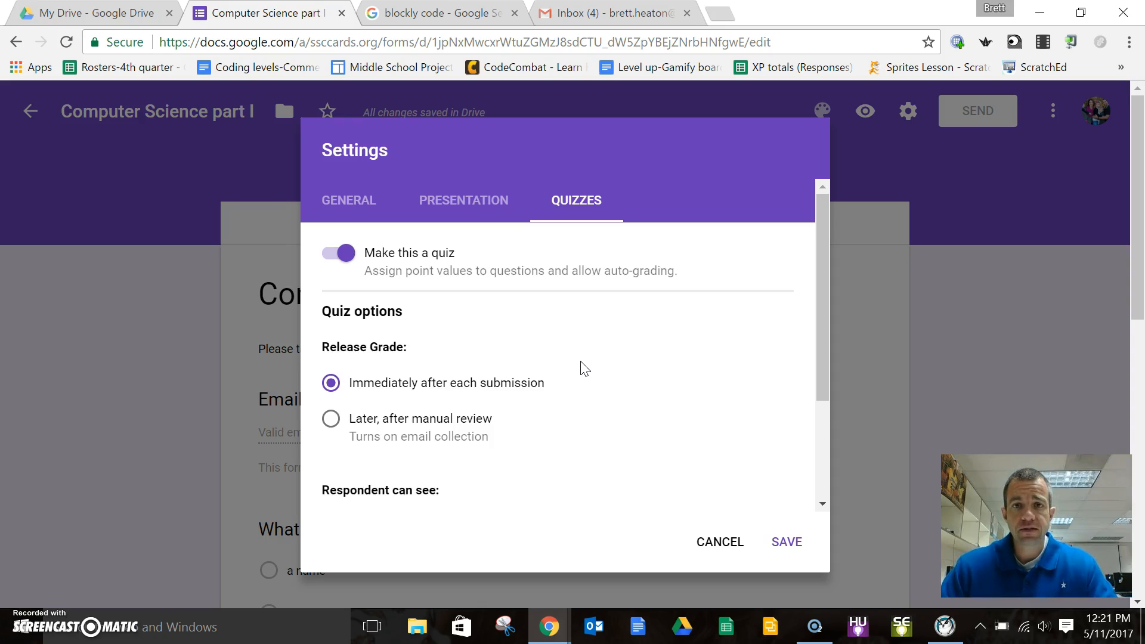
scroll(485, 409, "down", 3)
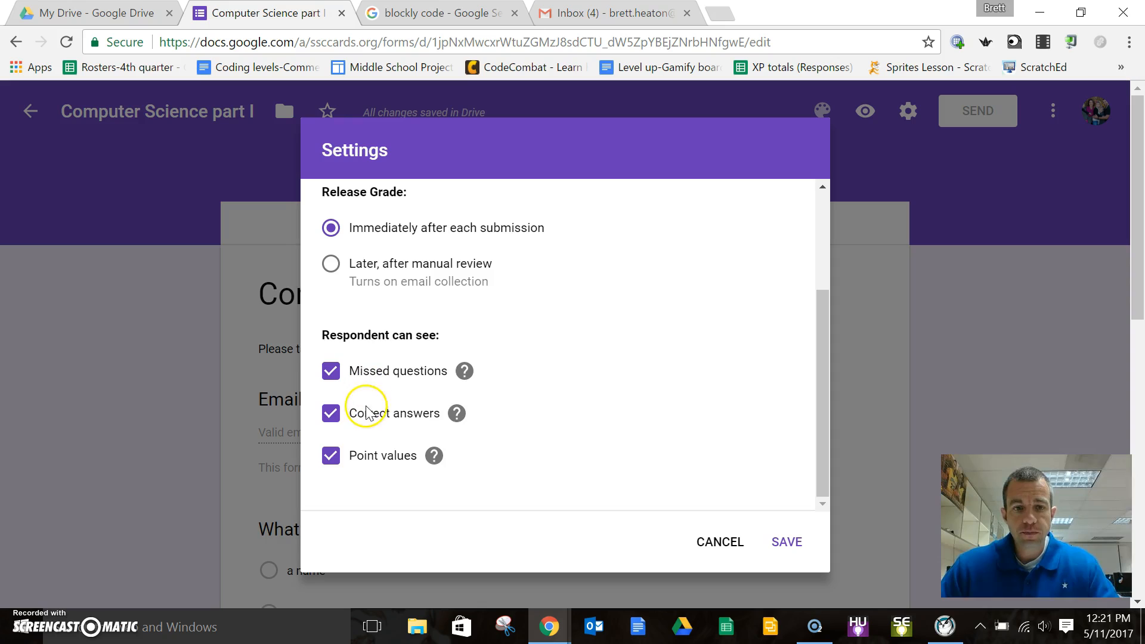
mouse_move(457, 413)
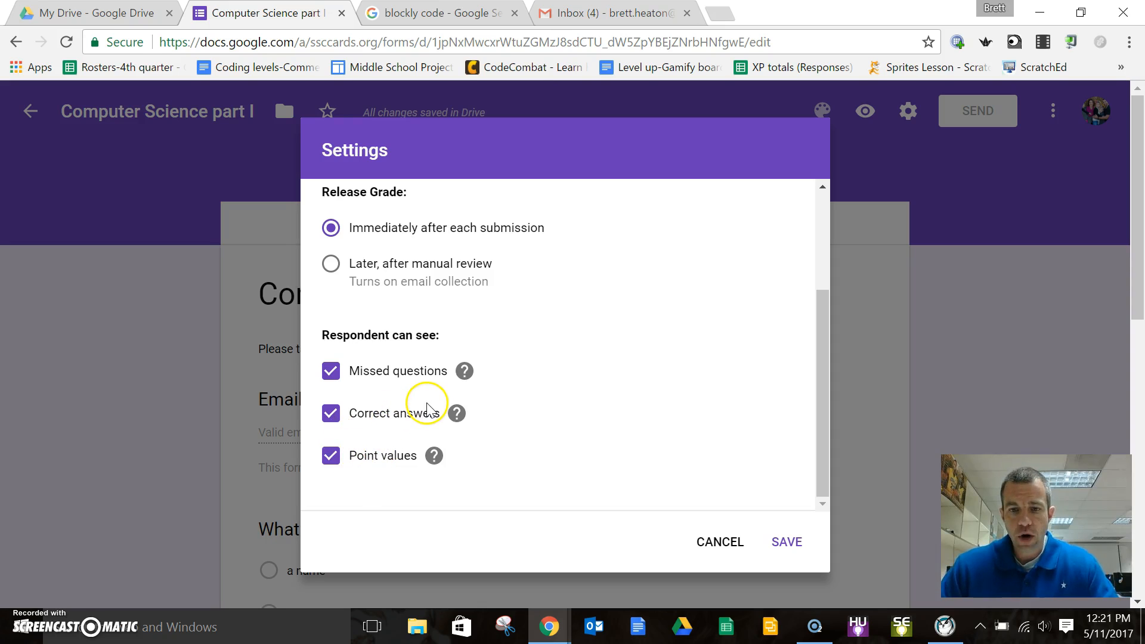
scroll(453, 363, "up", 3)
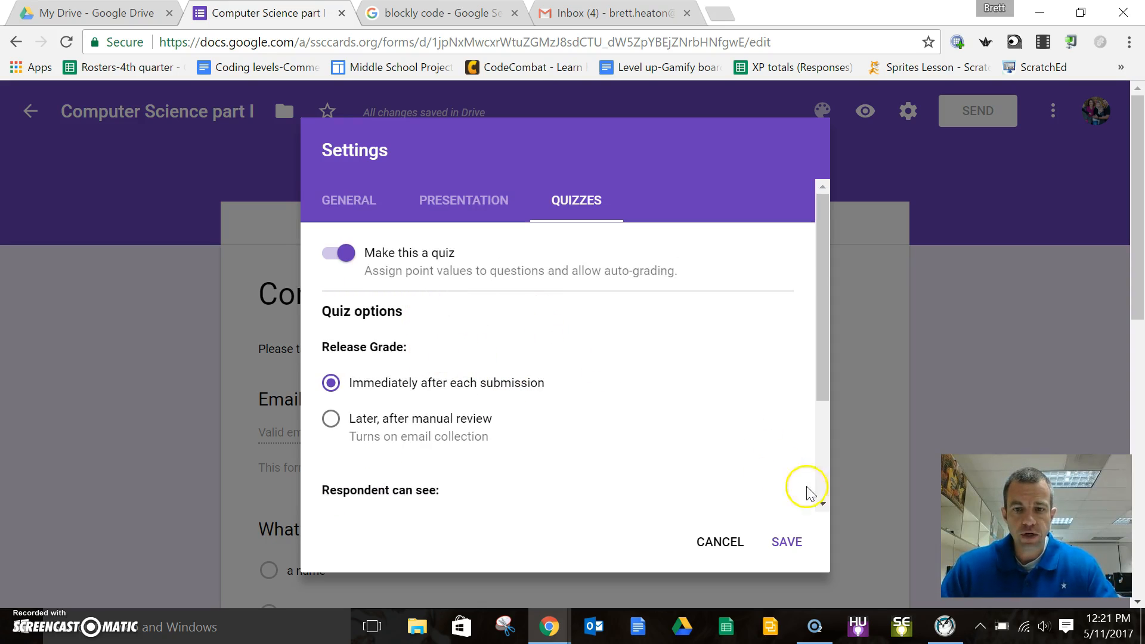
left_click(787, 541)
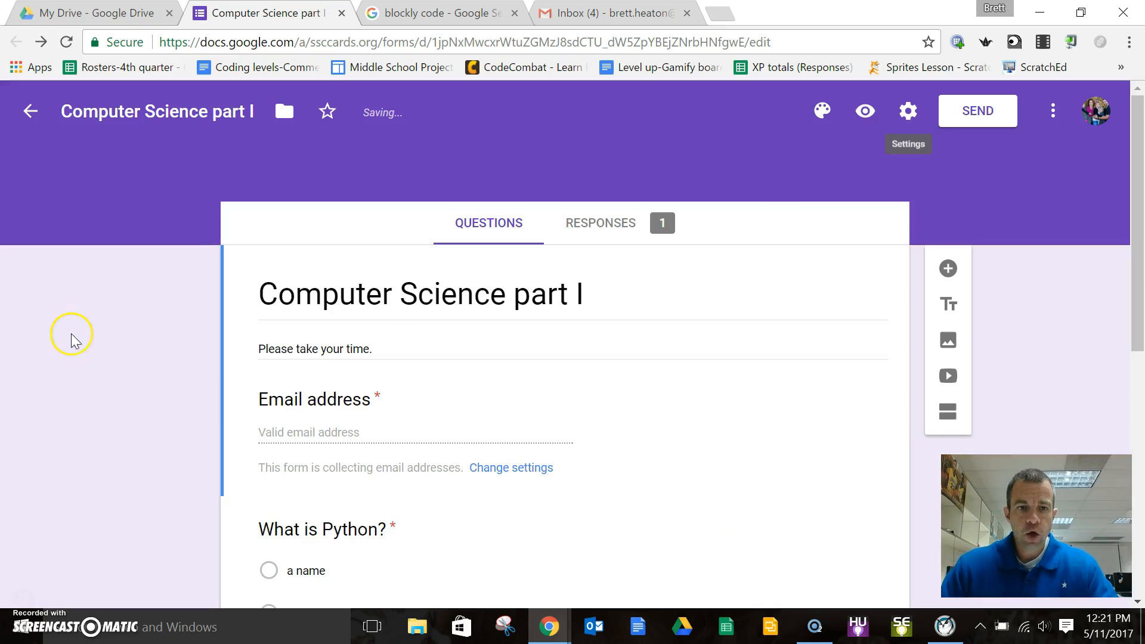
Open the answer key of "What is Python?" and mark "a coding language" as the correct answer.
scroll(121, 320, "down", 5)
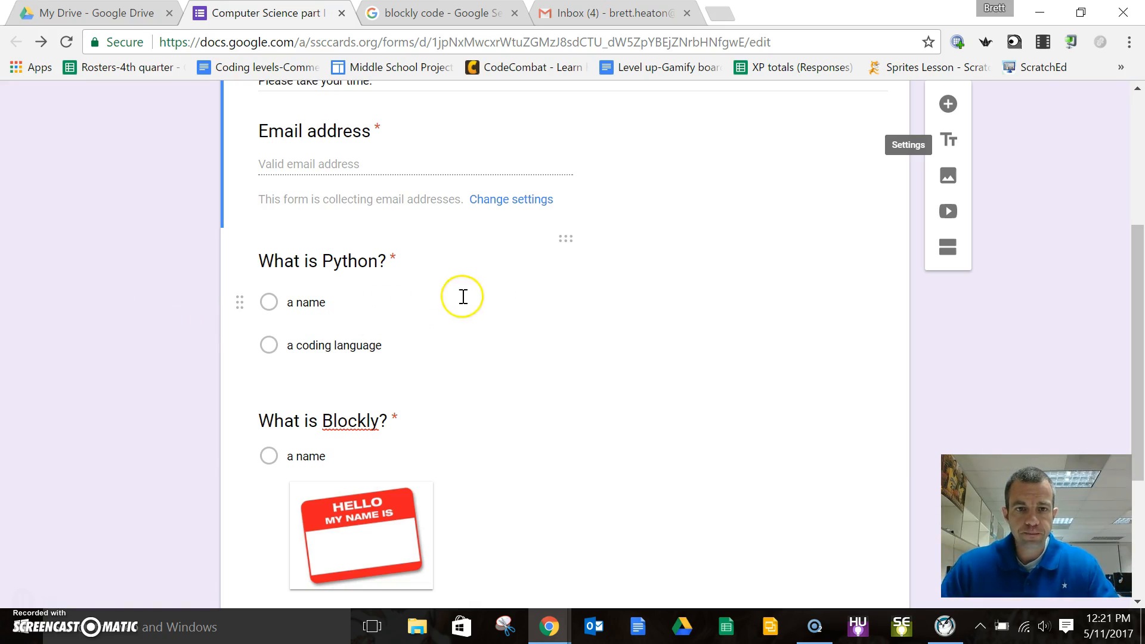
left_click(529, 295)
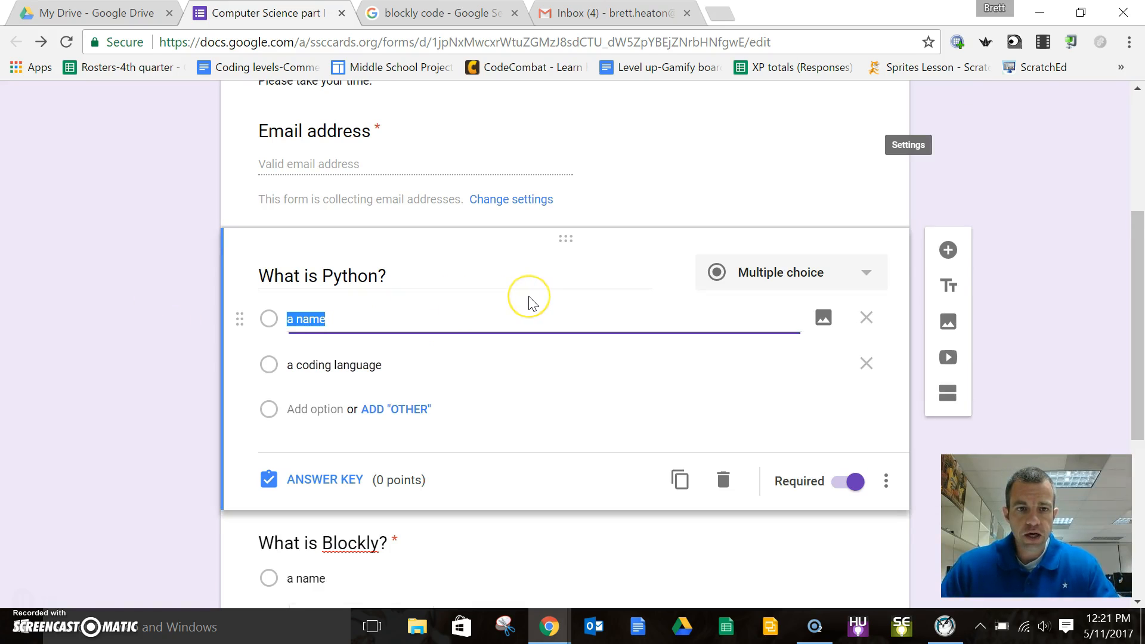
left_click(344, 479)
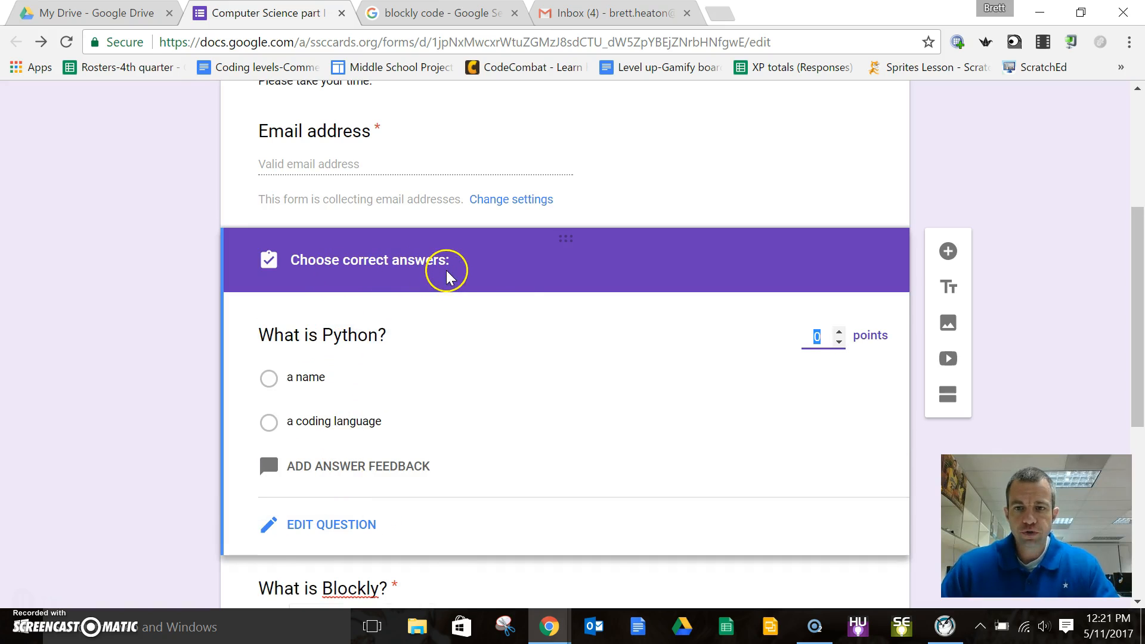
scroll(480, 341, "down", 1)
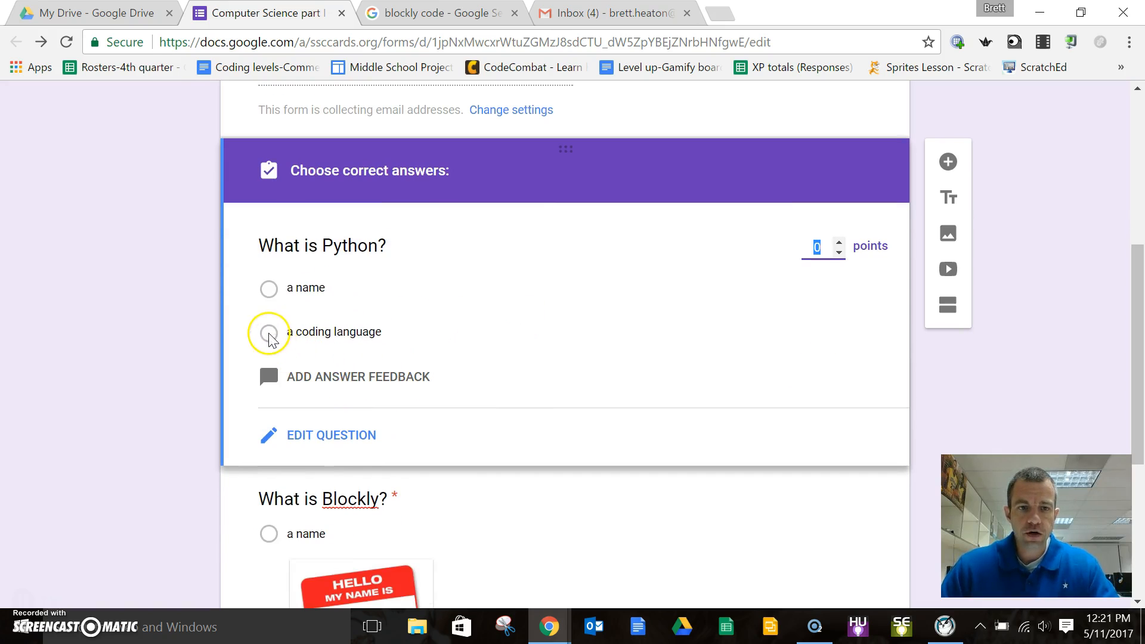
left_click(267, 333)
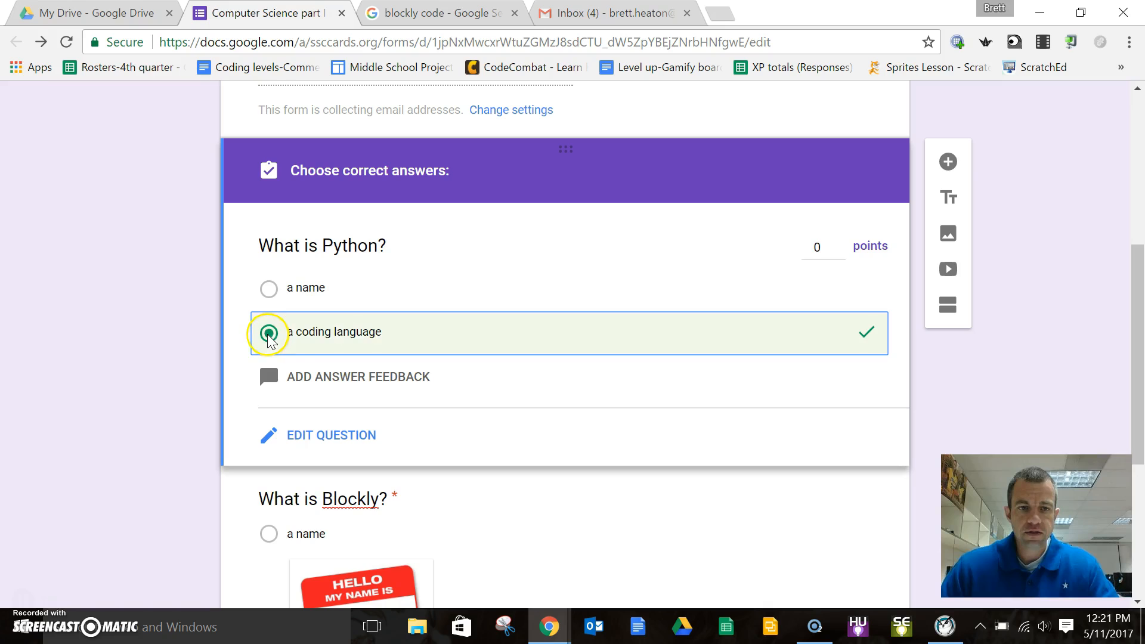
Set the point value of "What is Python?" to 1.
left_click(840, 244)
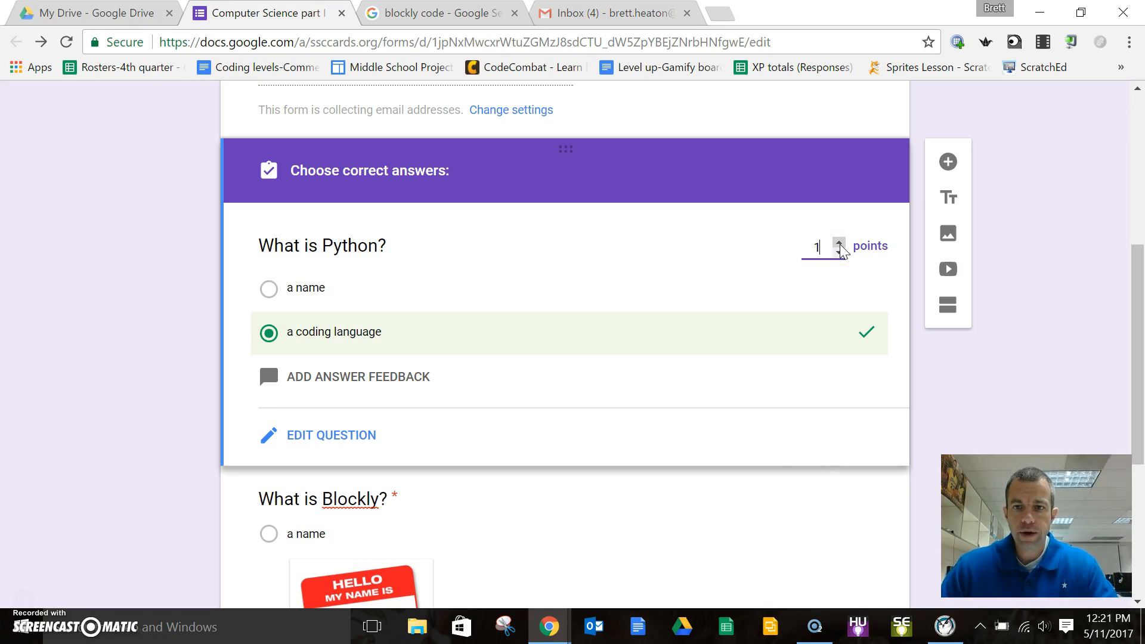
left_click(840, 245)
left_click(840, 245)
left_click(840, 245)
left_click(839, 245)
left_click(840, 245)
left_click(840, 245)
left_click(840, 245)
left_click(840, 246)
left_click(839, 245)
left_click(840, 245)
left_click(840, 246)
left_click(840, 256)
left_click(839, 255)
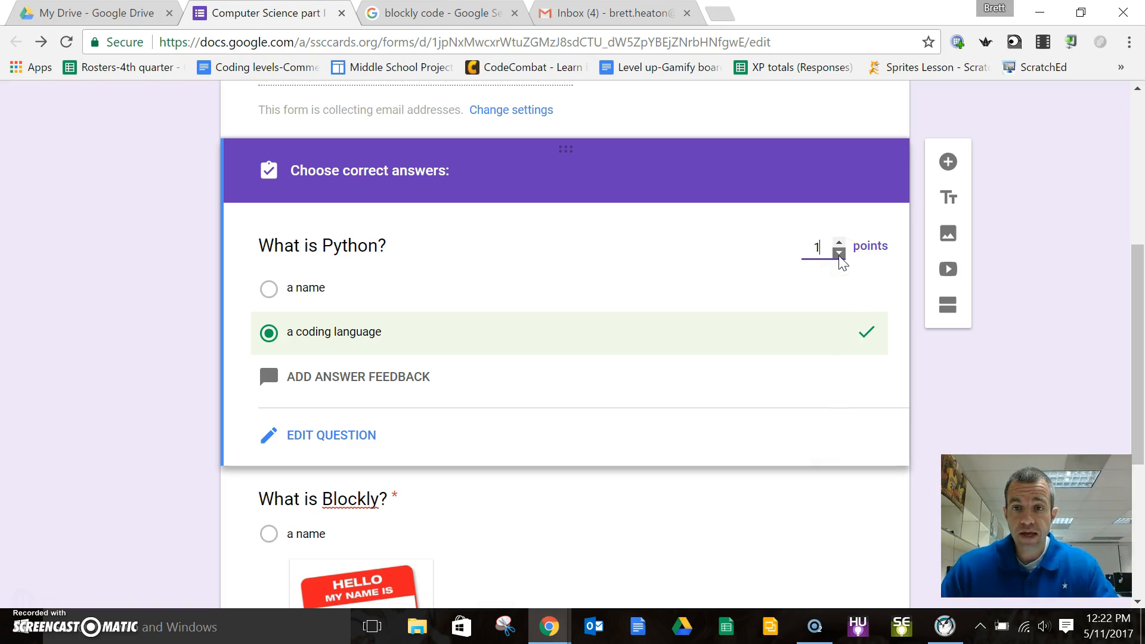
left_click(839, 243)
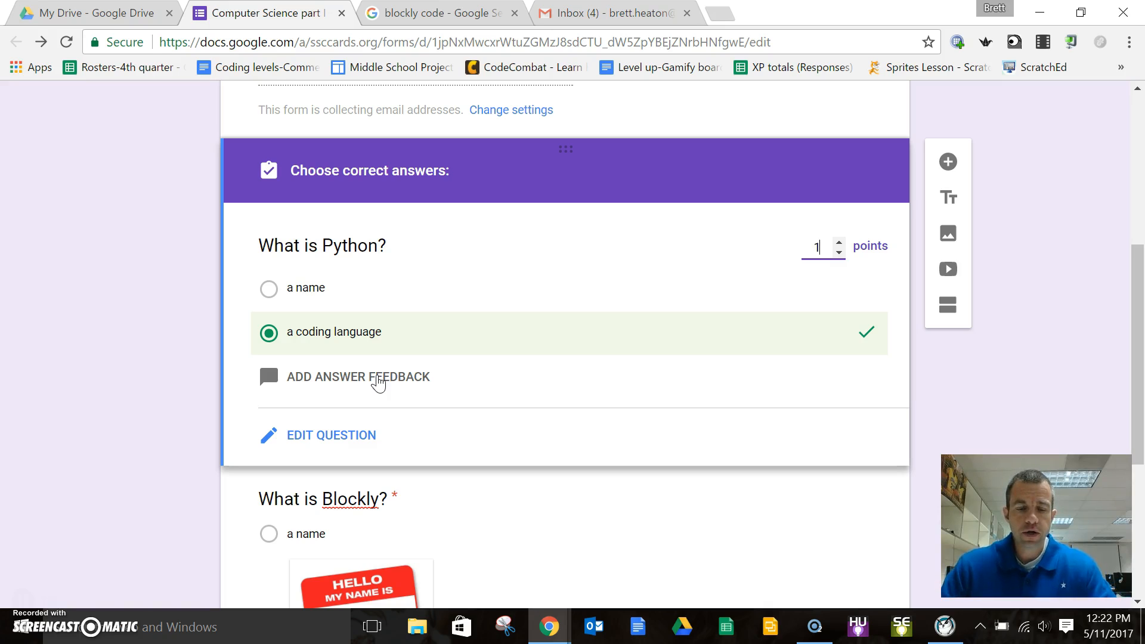
Look at the feedback options for incorrect and correct answers to "What is Python?" and leave without adding any.
left_click(377, 379)
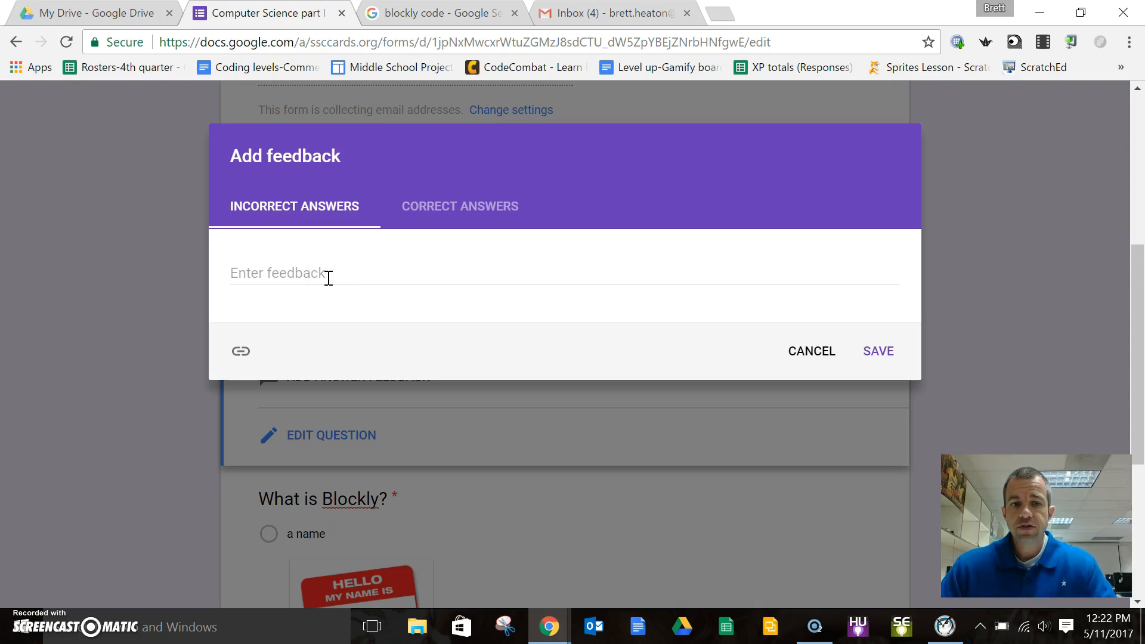
left_click(241, 353)
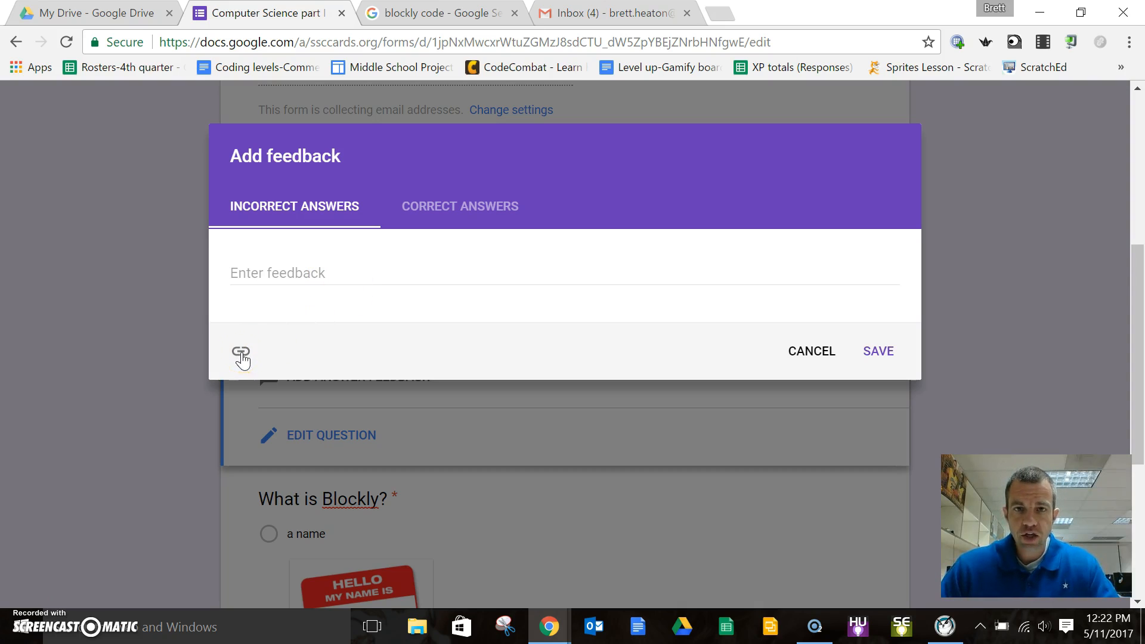
left_click(436, 208)
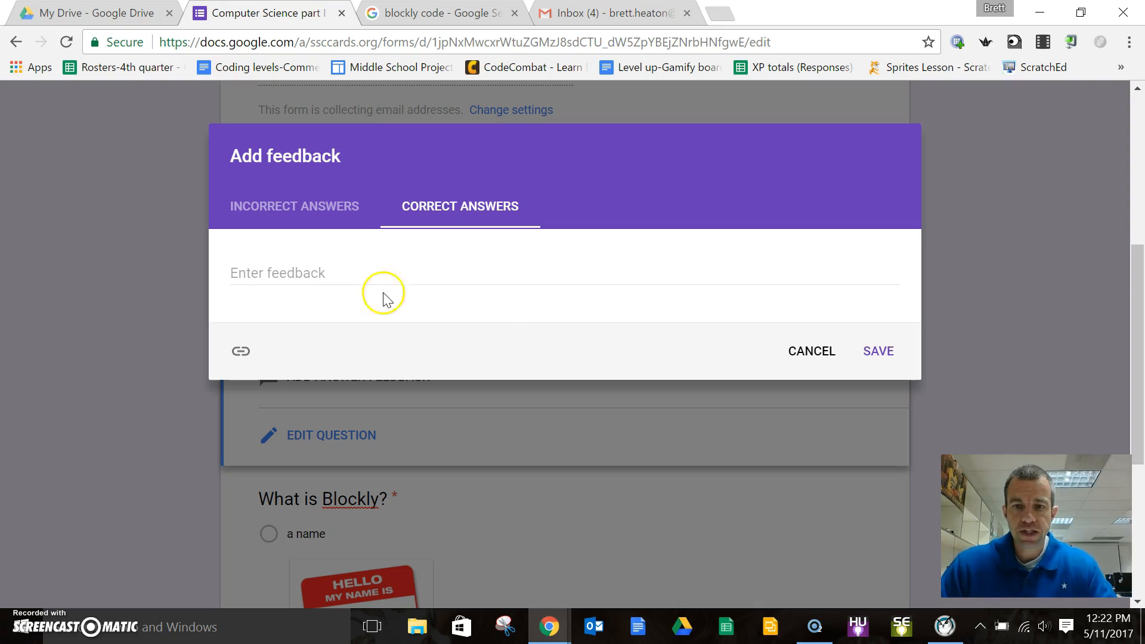
left_click(813, 356)
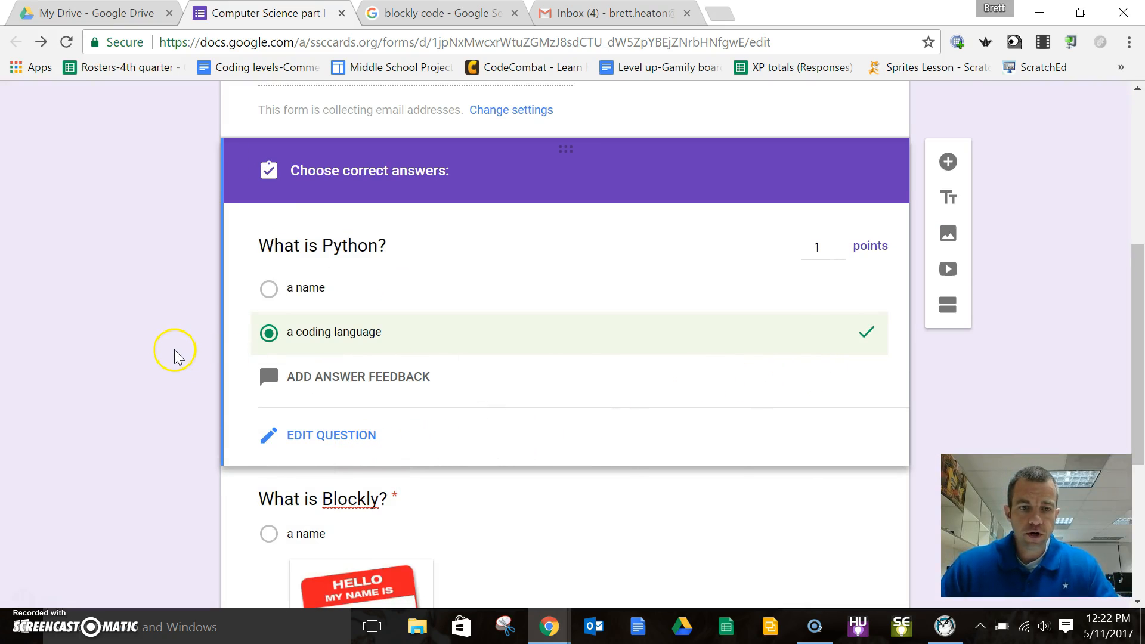
In the answer key of "What is Blockly?", mark "a coding language" as correct and make it worth 1 point.
scroll(176, 351, "down", 5)
left_click(542, 345)
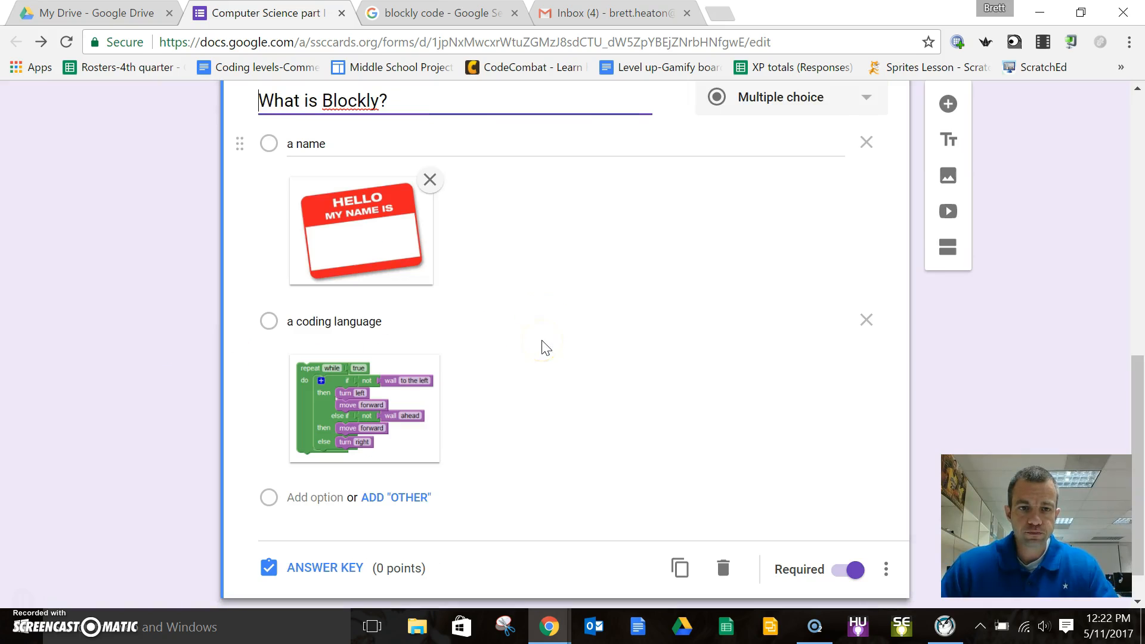
left_click(328, 570)
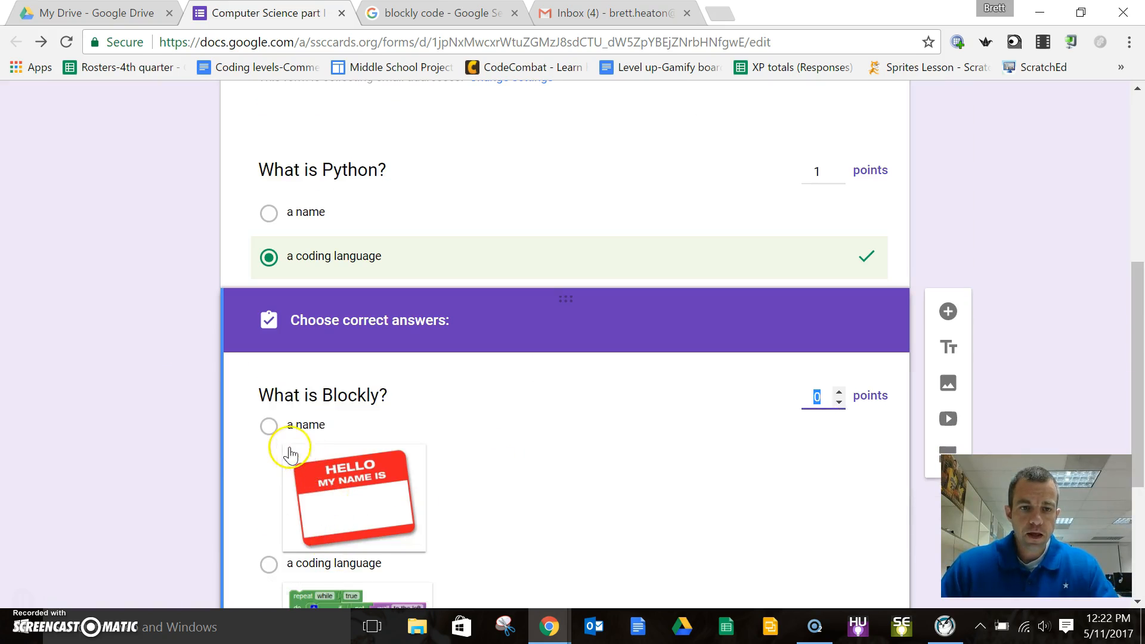
scroll(287, 455, "down", 3)
left_click(269, 386)
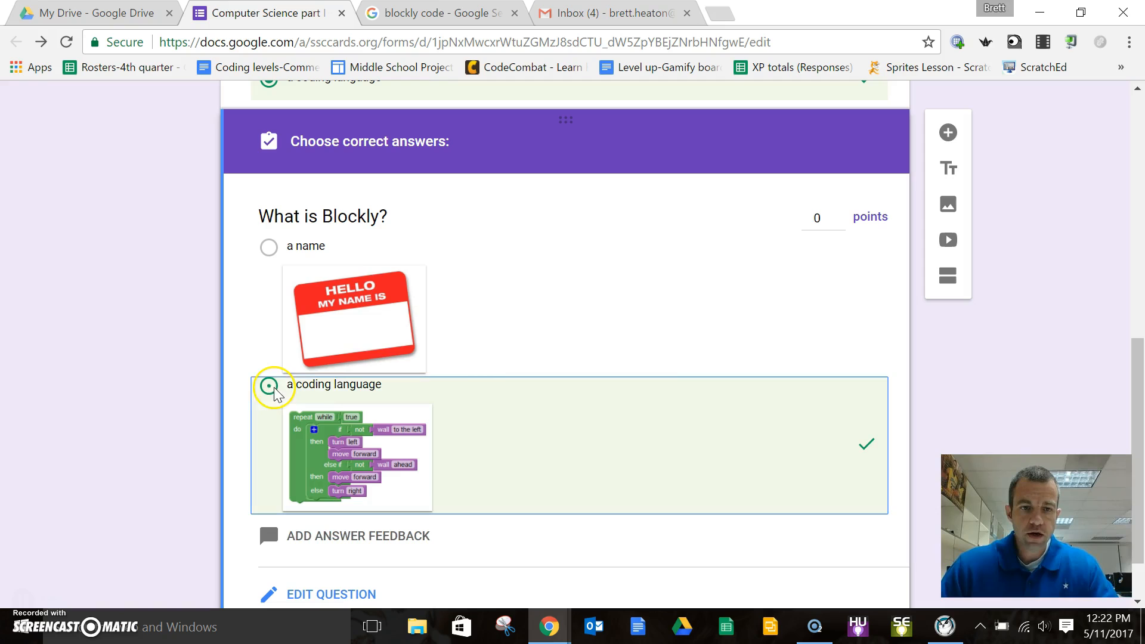
left_click(839, 214)
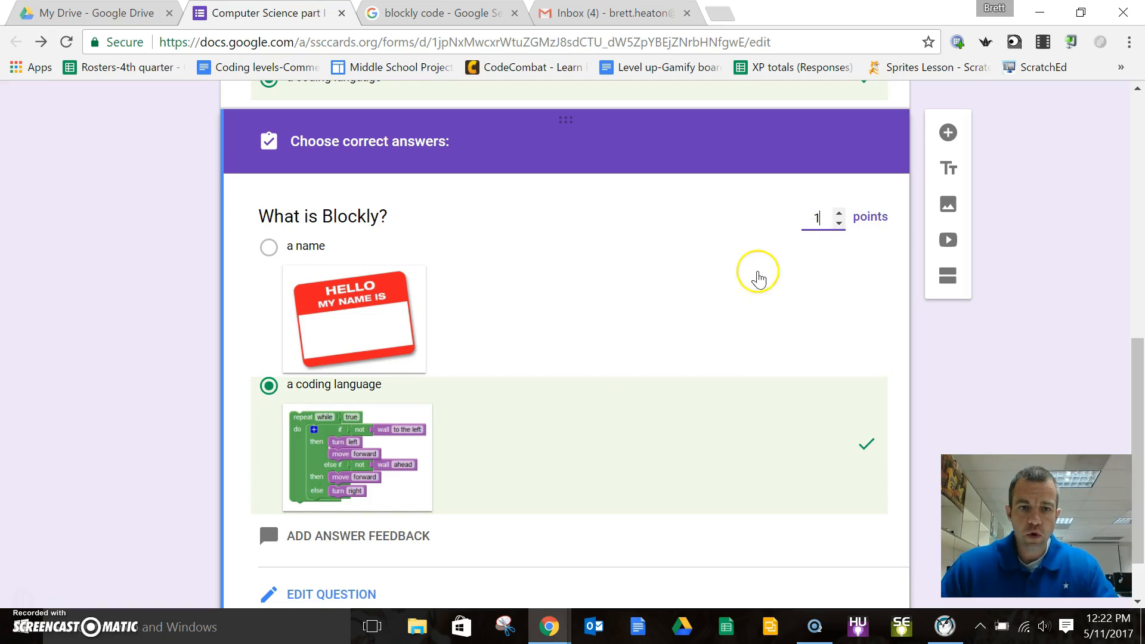
scroll(757, 273, "down", 1)
left_click(337, 522)
Preview the form as a respondent and fill in the email address.
scroll(142, 357, "up", 10)
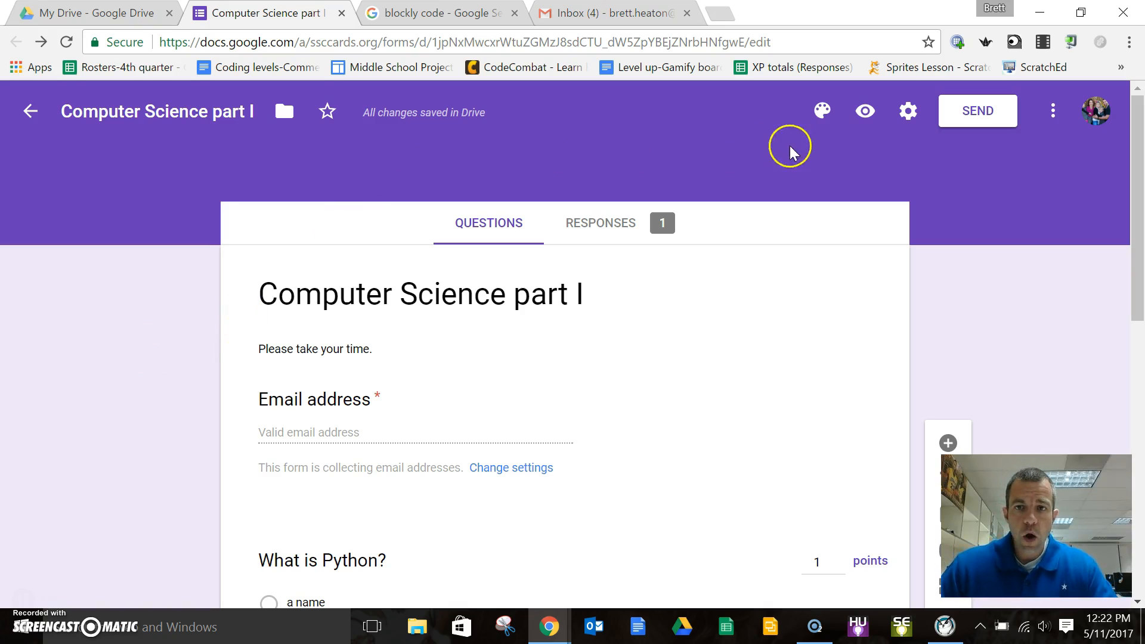
left_click(866, 113)
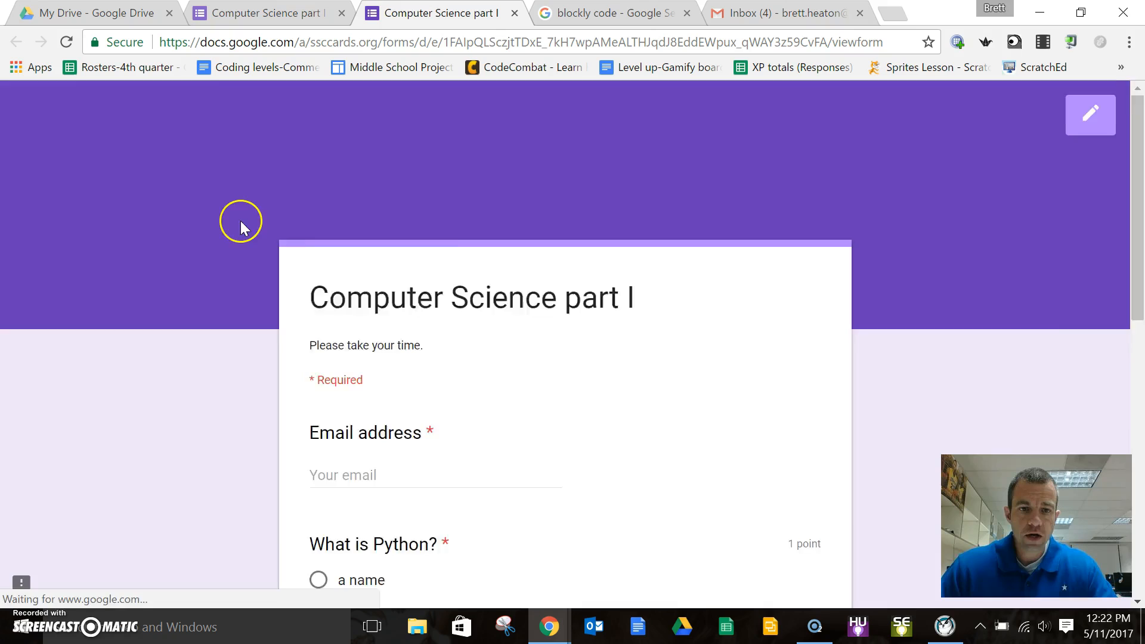
scroll(268, 226, "down", 5)
left_click(351, 207)
type("bre")
key("Down")
key("Return")
scroll(326, 280, "down", 3)
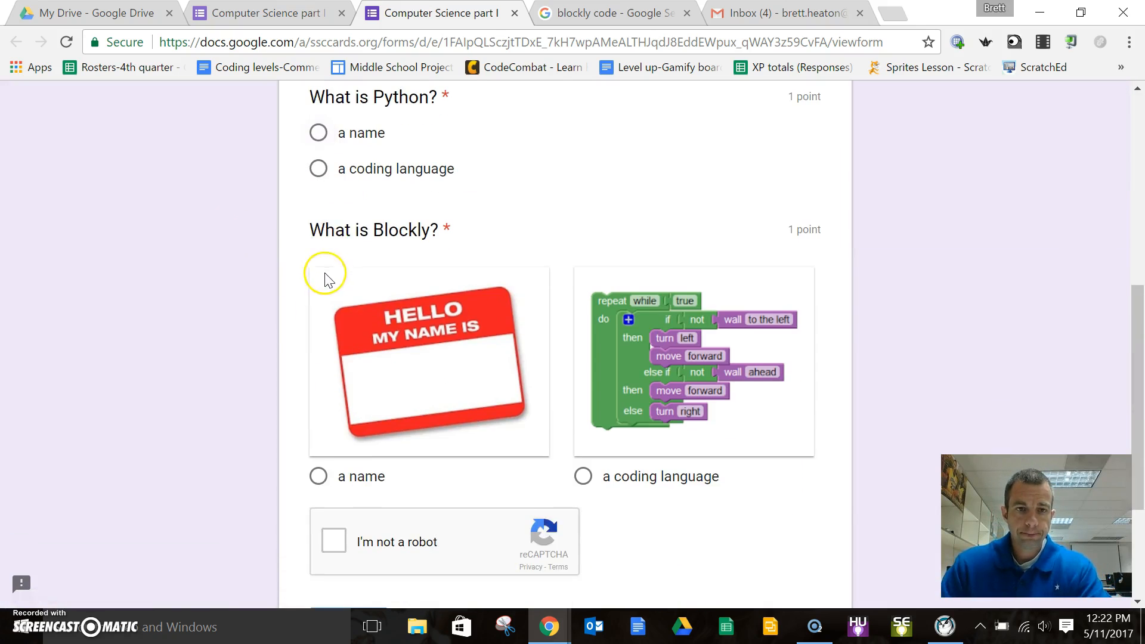
Answer "a coding language" to both quiz questions, complete the "I'm not a robot" check and submit the response.
left_click(318, 169)
scroll(289, 305, "down", 3)
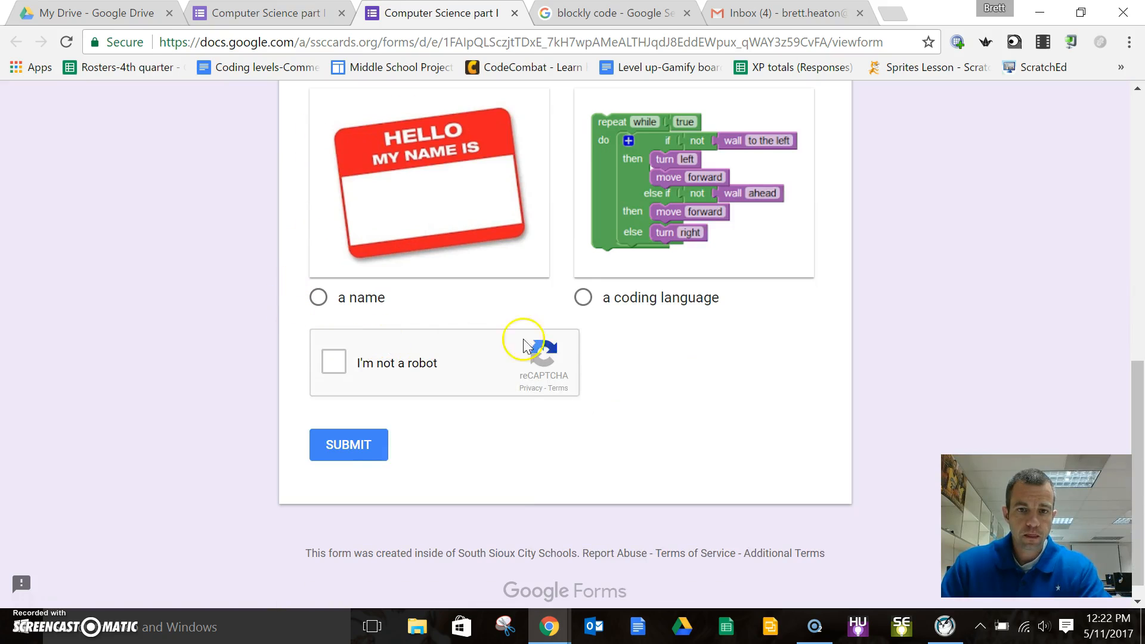
left_click(583, 297)
left_click(334, 362)
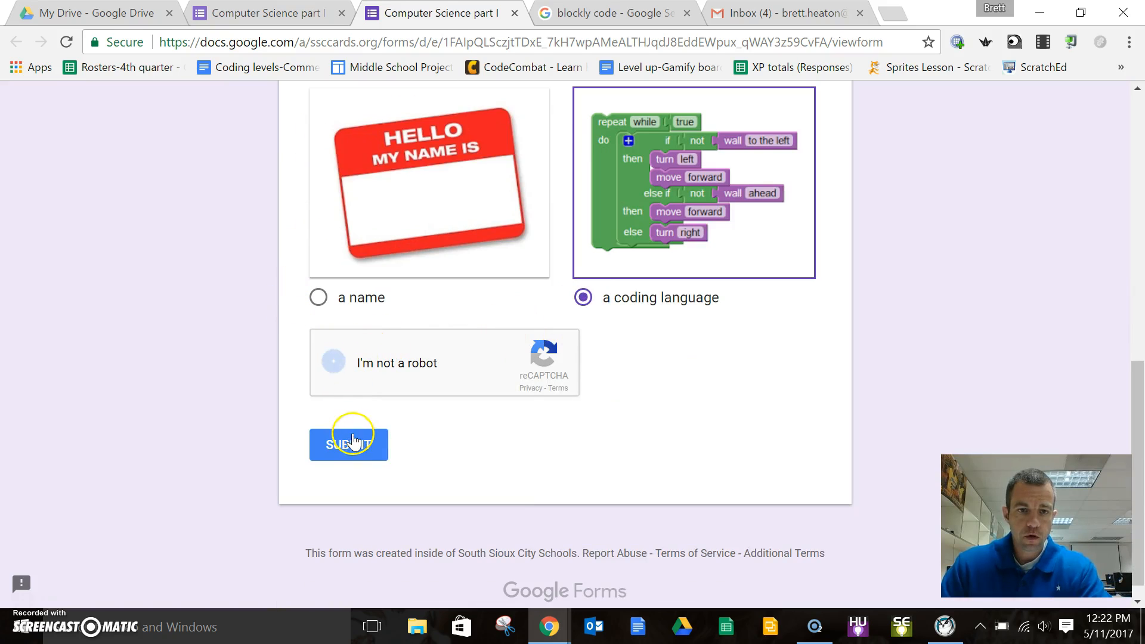
left_click(352, 445)
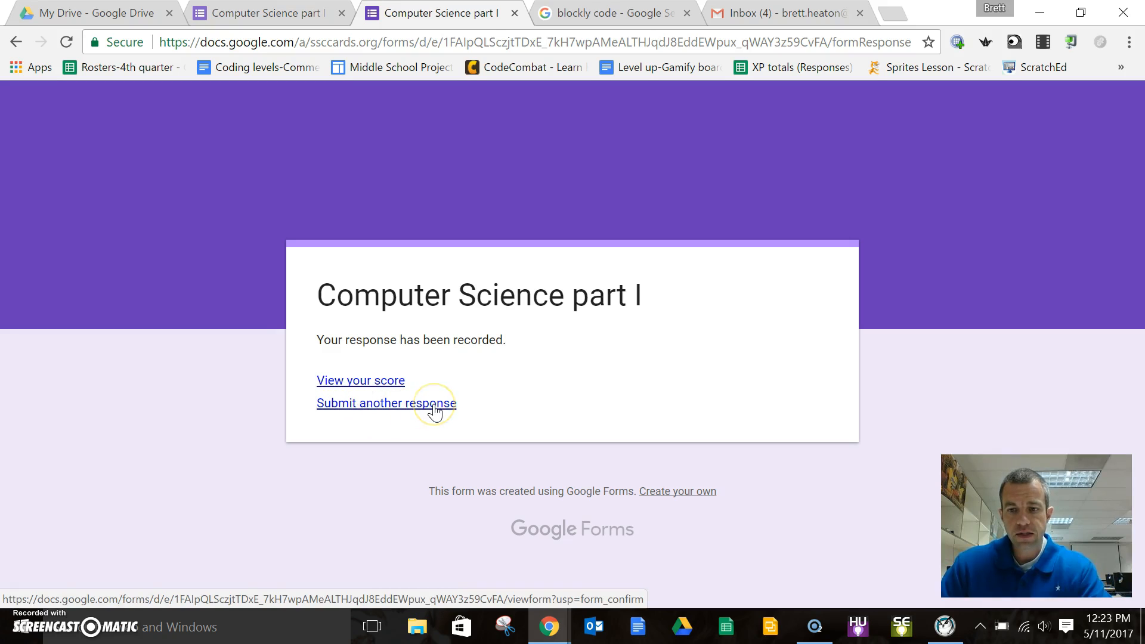
Return to the form editor, check the "Limit to 1 response" option in the settings and cancel without changes.
left_click(260, 16)
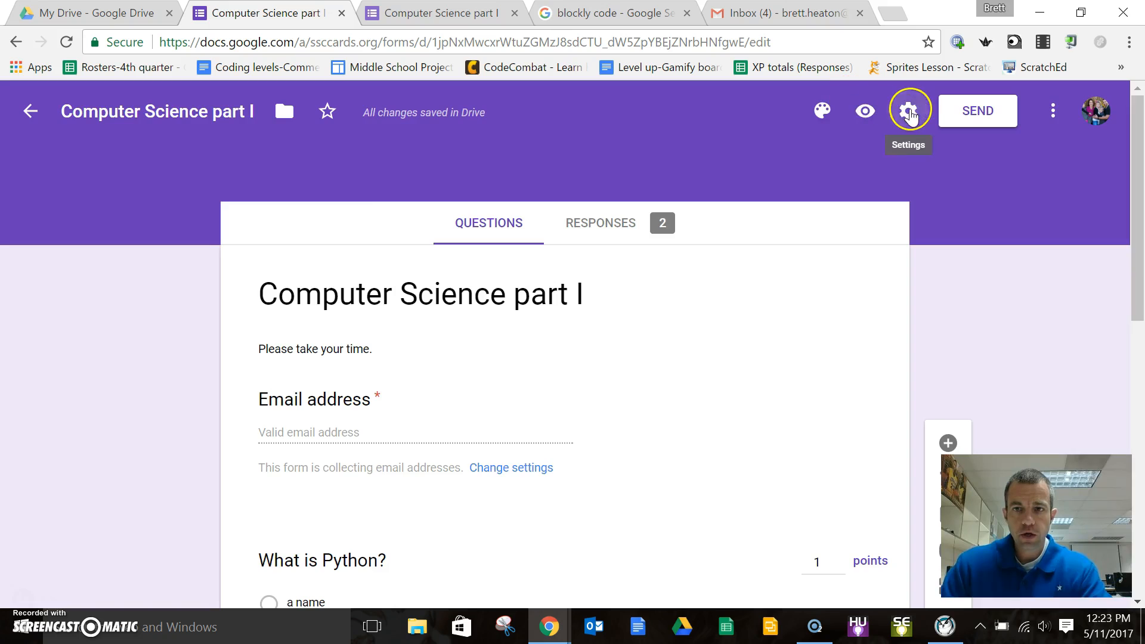
left_click(907, 113)
scroll(388, 355, "down", 1)
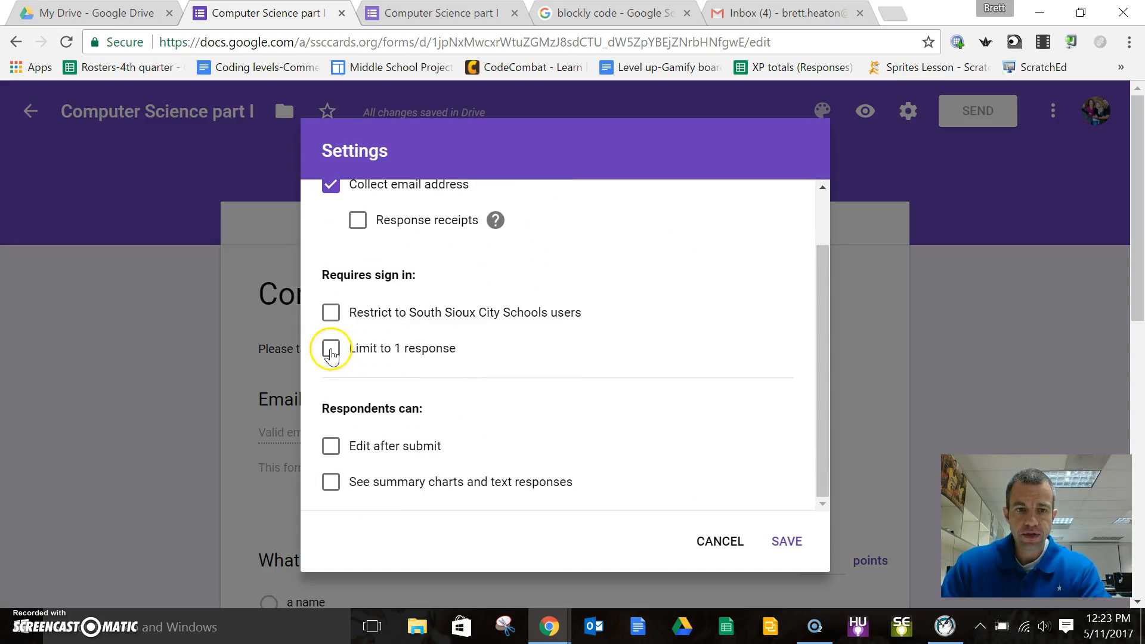
left_click(729, 547)
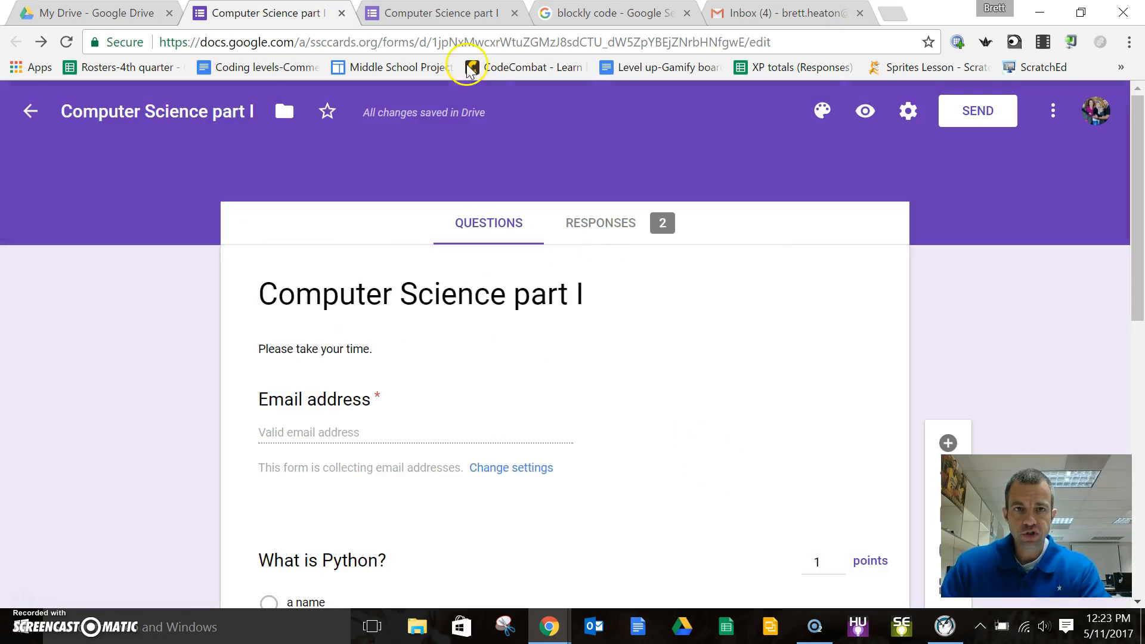
Return to the submitted response, view its score and examine the grading of both questions.
left_click(435, 13)
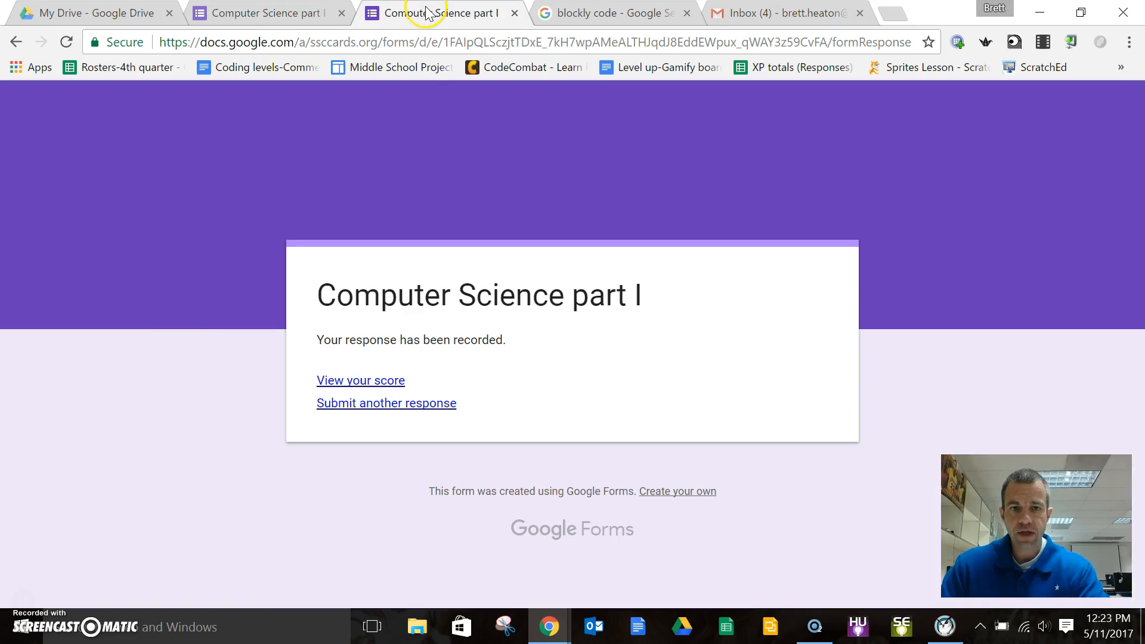
left_click(370, 379)
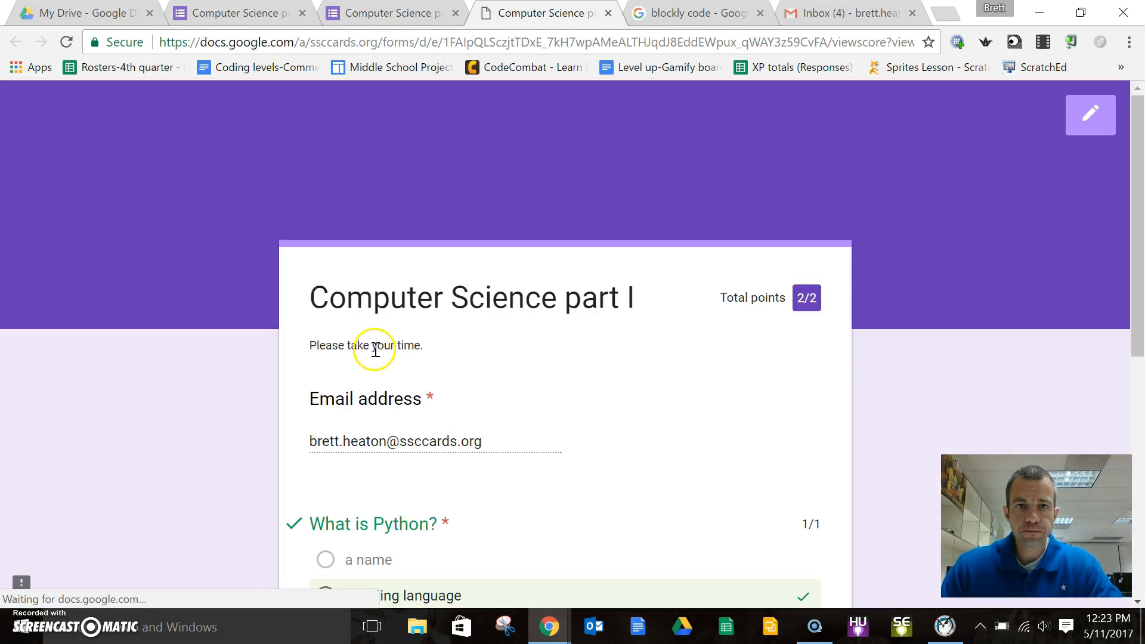
scroll(253, 284, "down", 5)
scroll(252, 282, "down", 1)
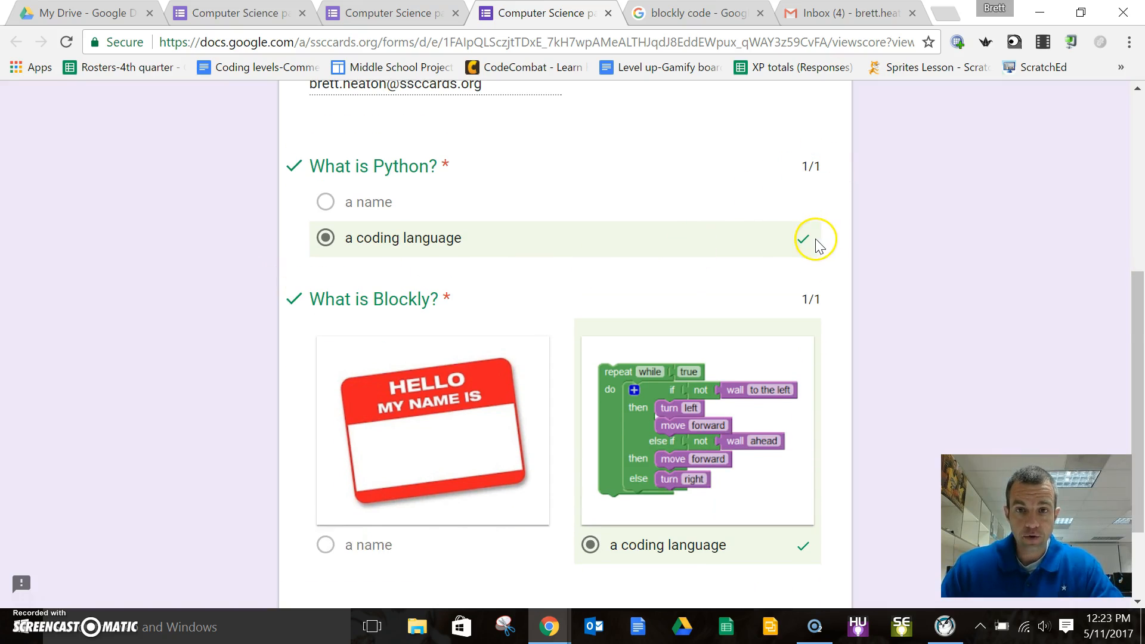
scroll(817, 245, "down", 2)
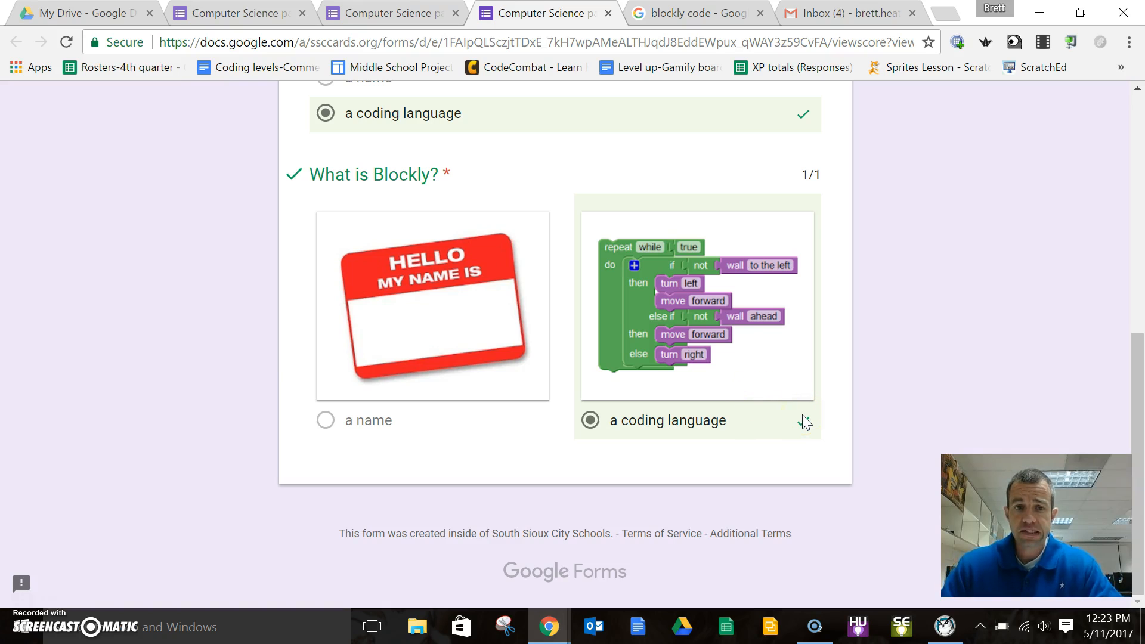
scroll(803, 416, "up", 8)
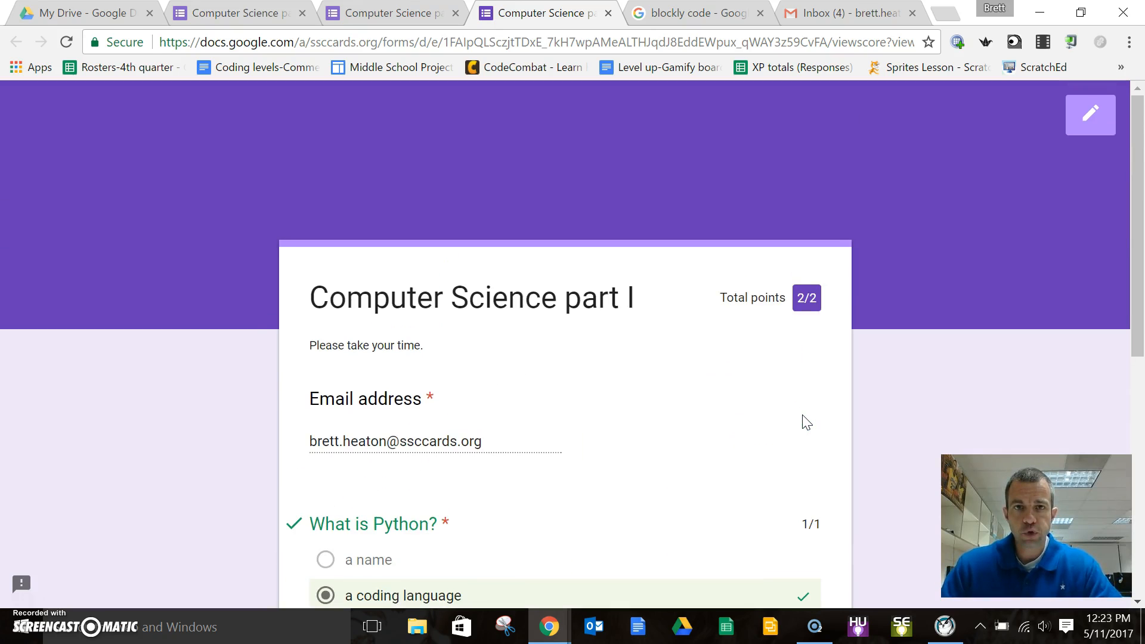
Close the score and submission pages and review the form's response summary down to the respondents' scores.
left_click(608, 13)
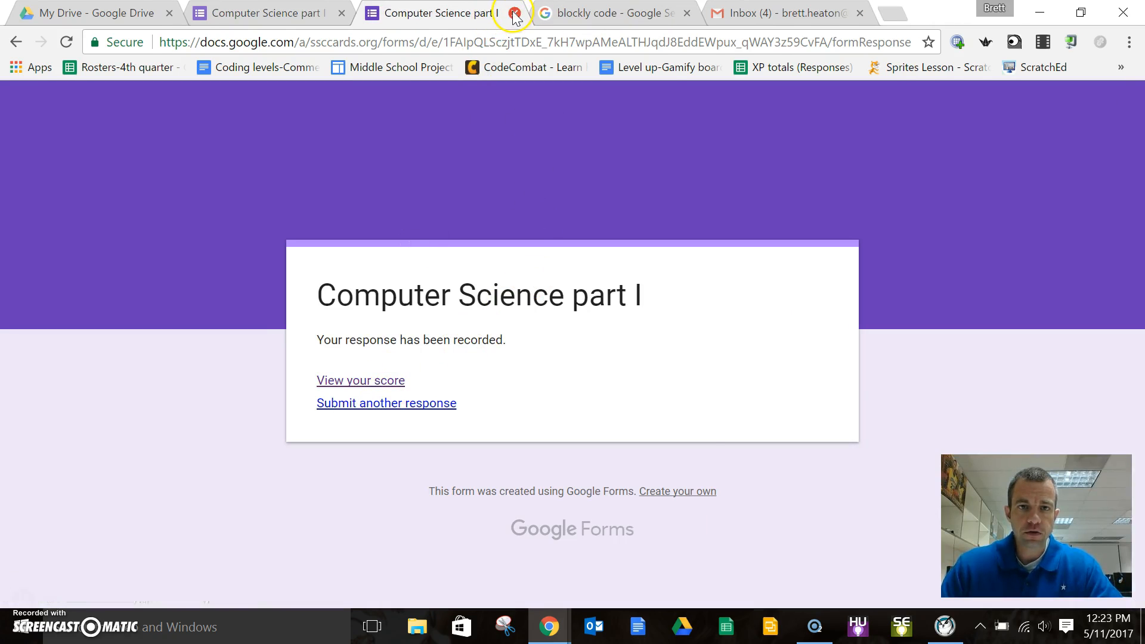
left_click(514, 13)
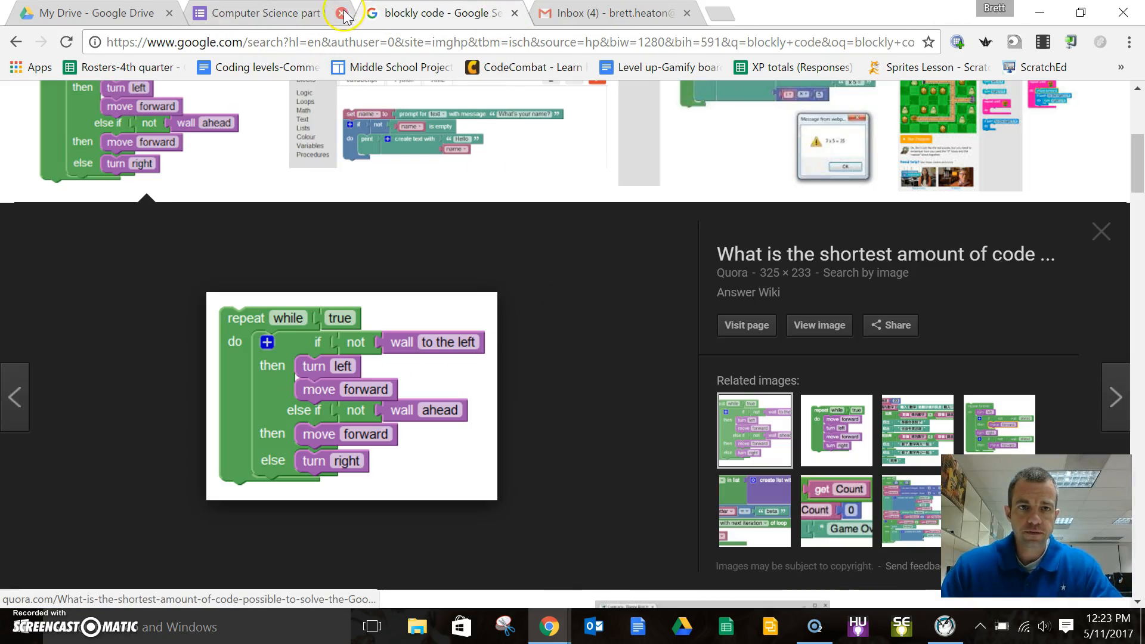
left_click(321, 13)
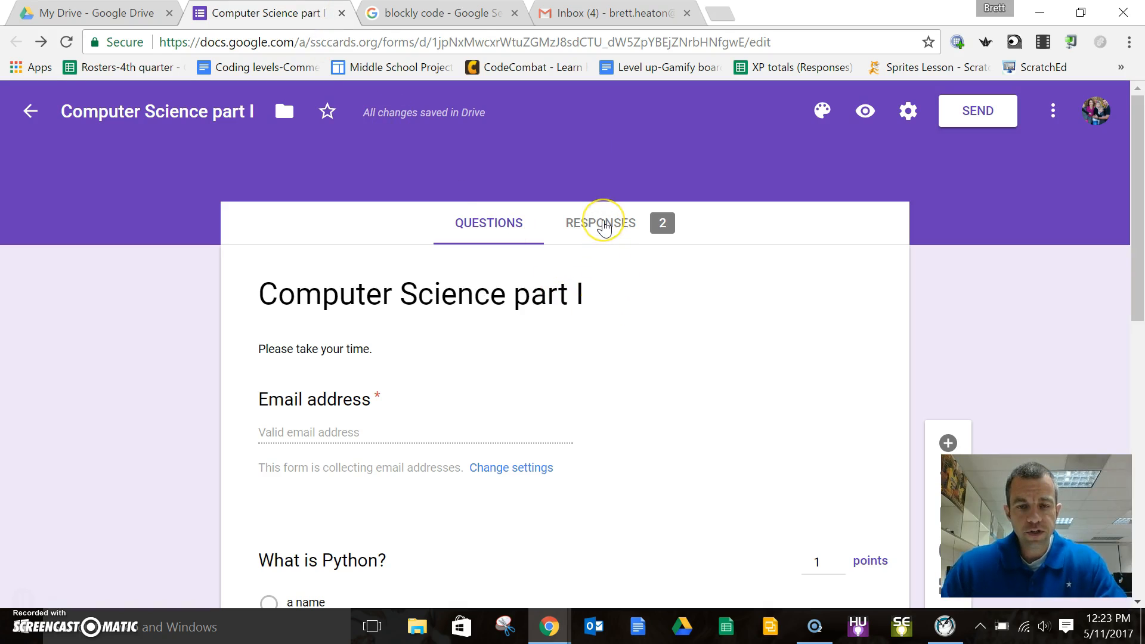
left_click(604, 227)
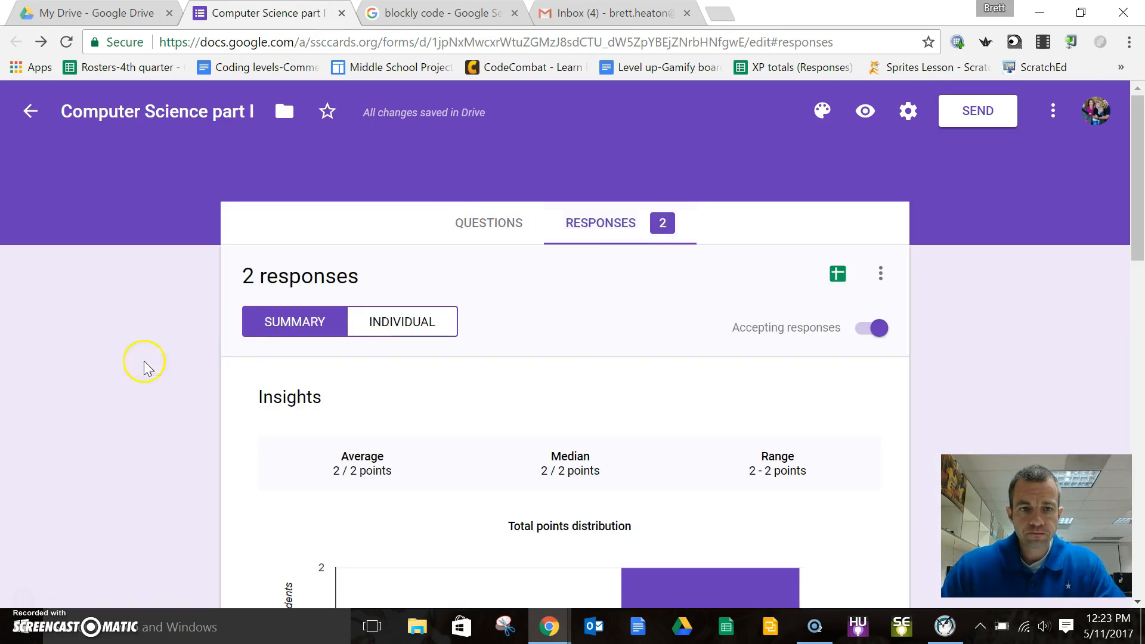
scroll(70, 343, "down", 7)
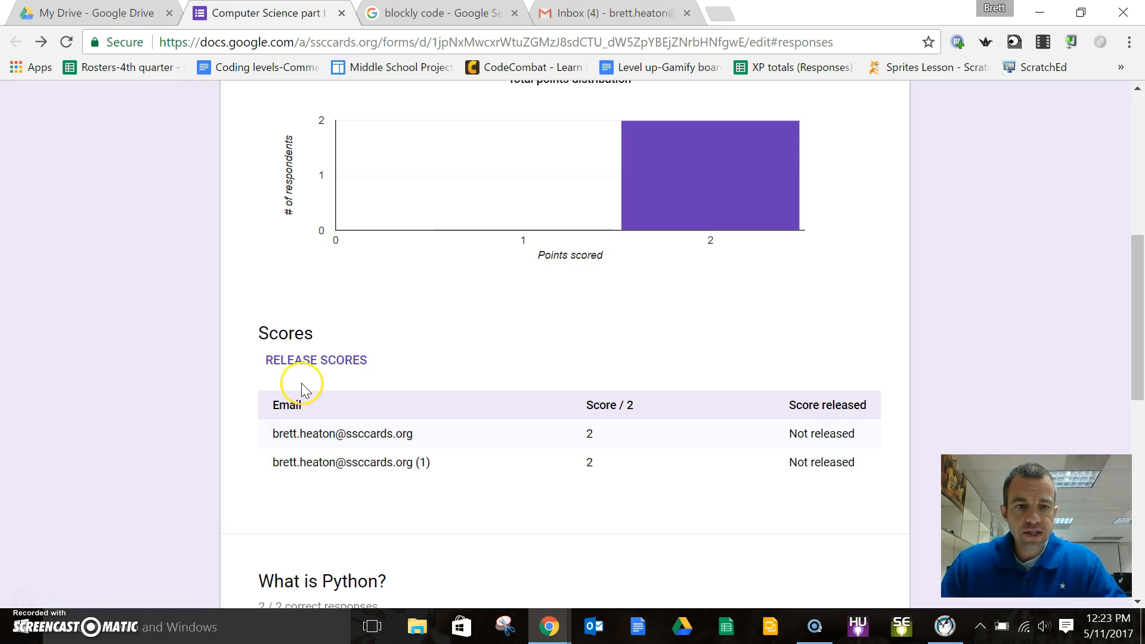
Examine the response summary's insights and the answer charts for the Python and Blockly questions.
scroll(302, 382, "up", 3)
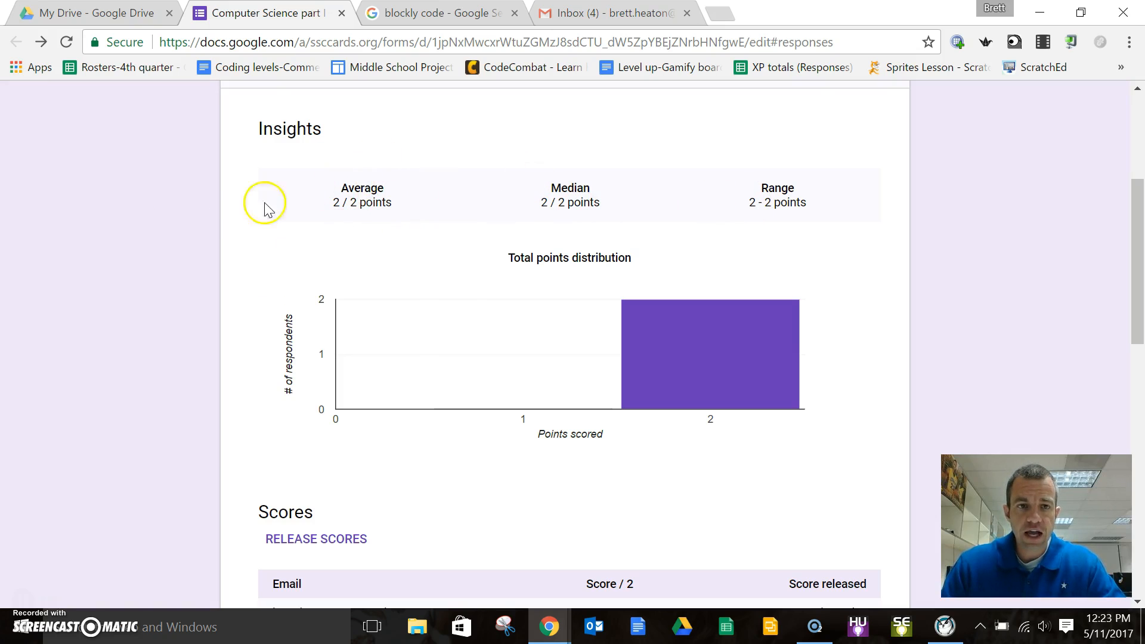
scroll(153, 266, "down", 7)
scroll(160, 275, "down", 3)
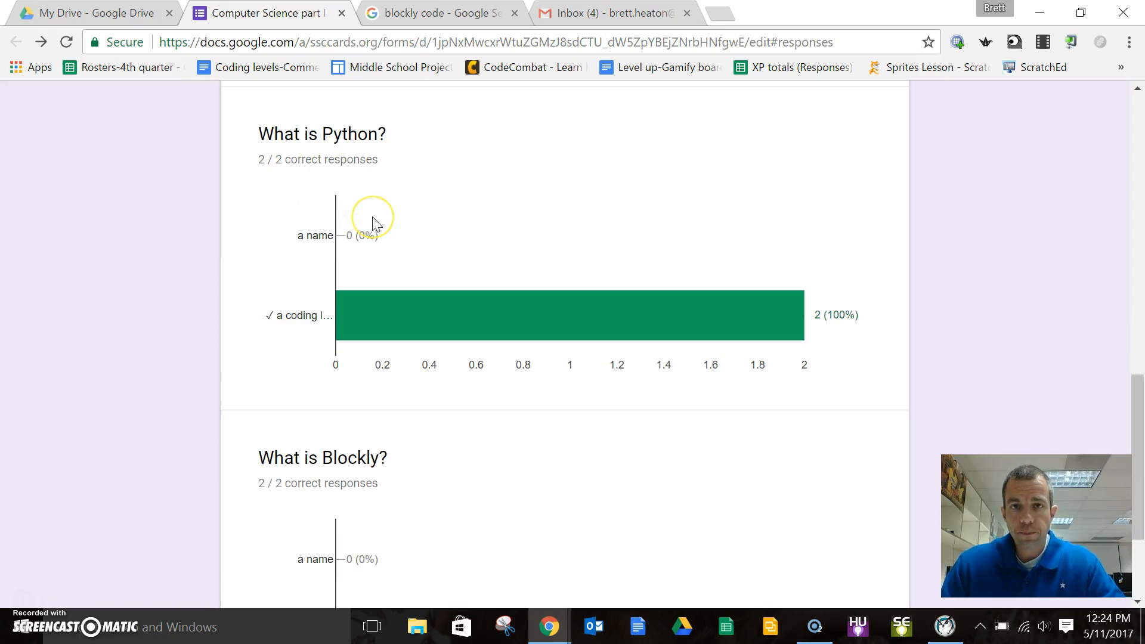
mouse_move(516, 306)
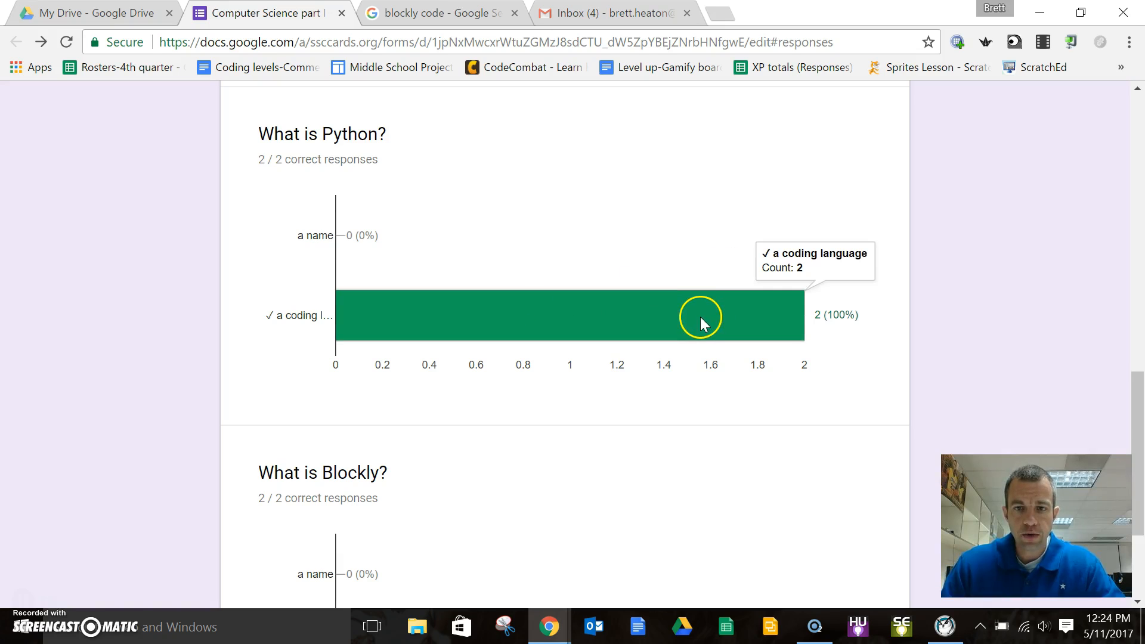
scroll(644, 340, "down", 3)
mouse_move(510, 456)
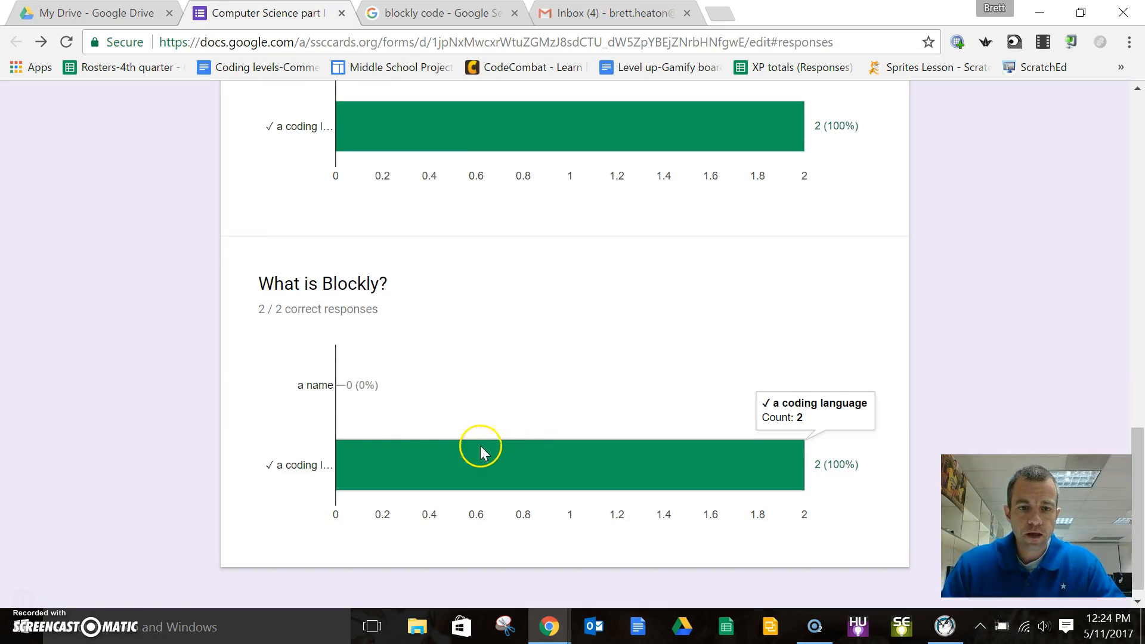
scroll(481, 445, "down", 1)
scroll(356, 426, "up", 15)
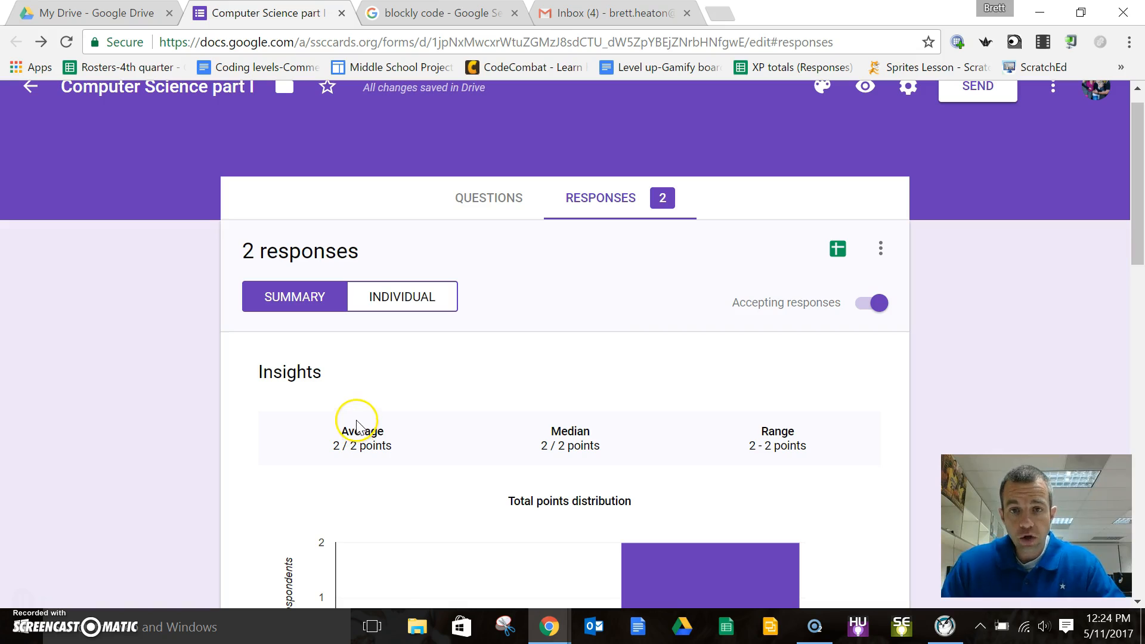
Switch to the individual responses and review the first respondent's answers and points per question.
left_click(410, 302)
scroll(231, 322, "down", 4)
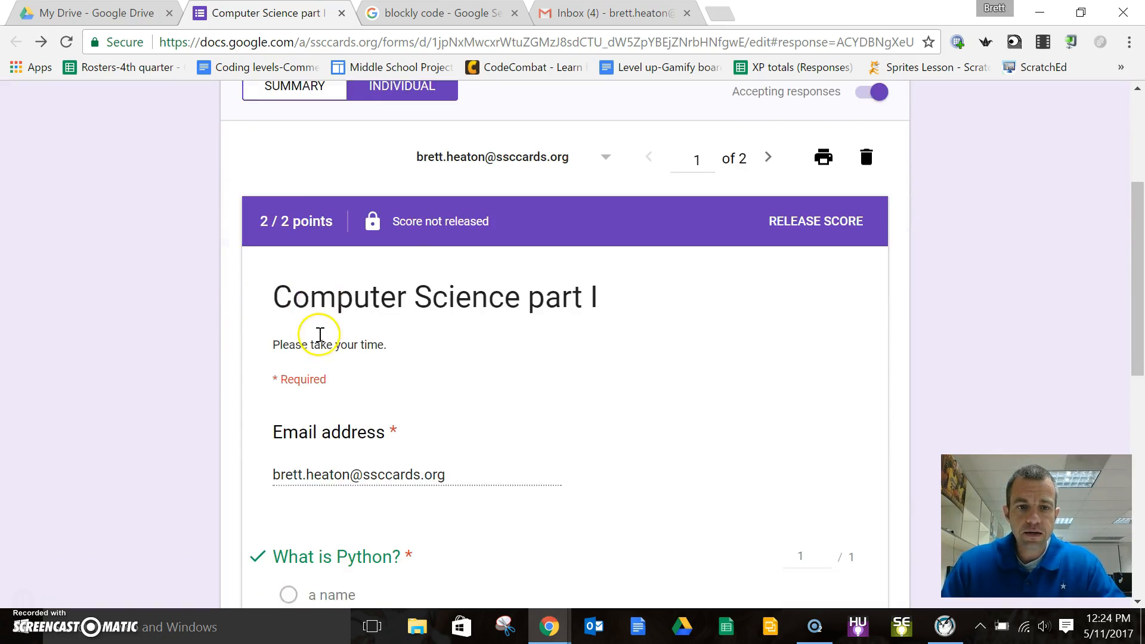
scroll(320, 335, "down", 3)
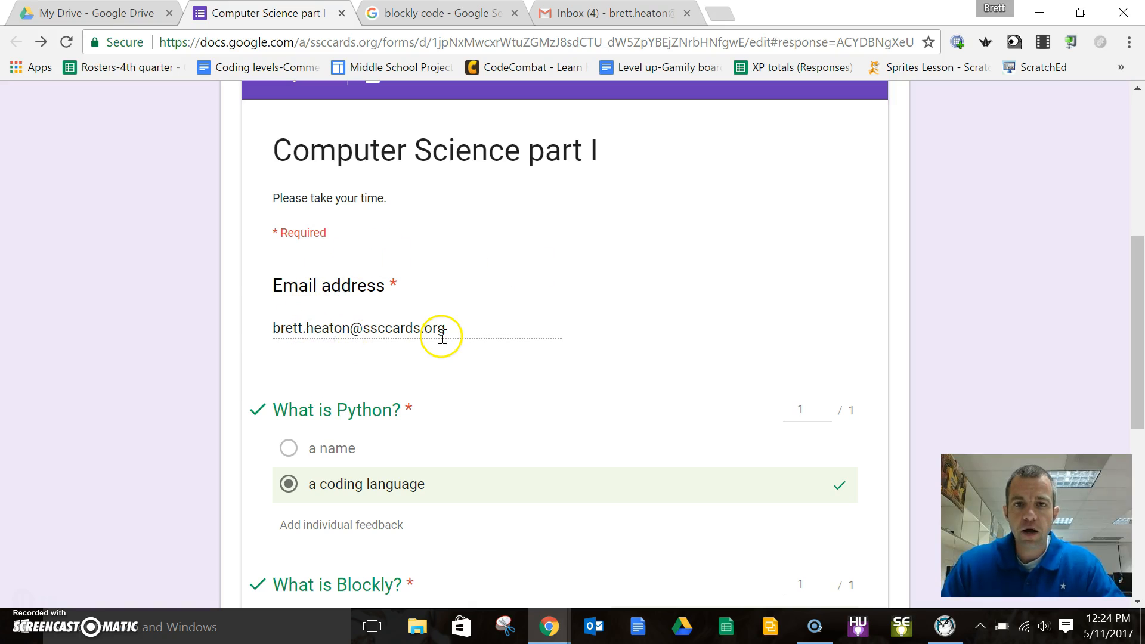
scroll(460, 378, "down", 1)
scroll(460, 378, "up", 7)
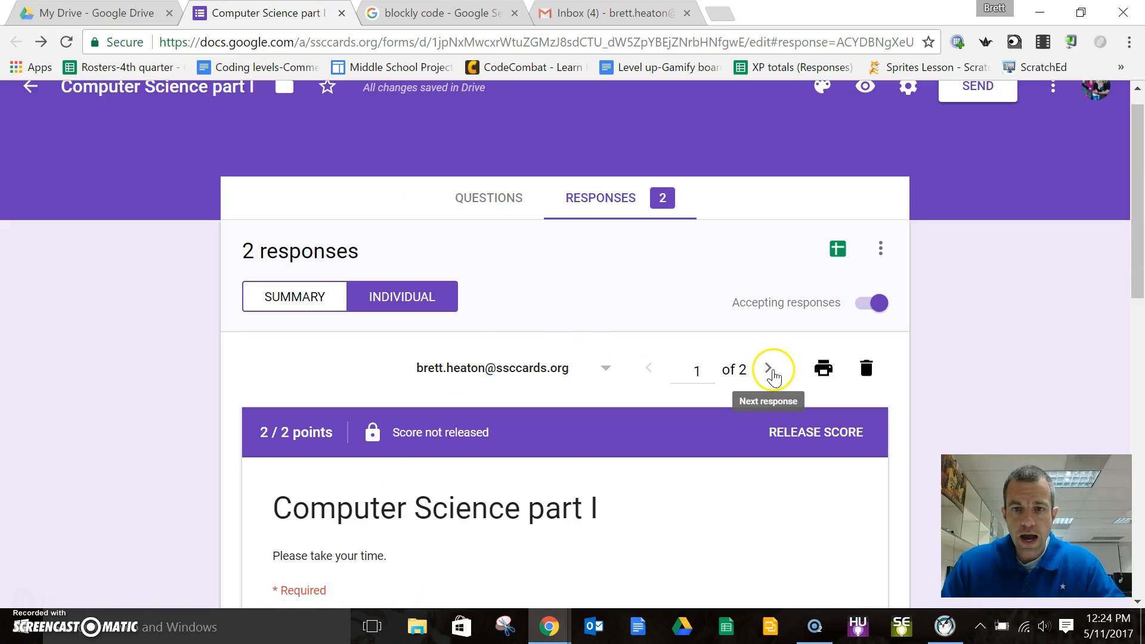
Go to the second individual response and release its score to the respondent by email, without a message.
left_click(770, 371)
scroll(691, 384, "down", 4)
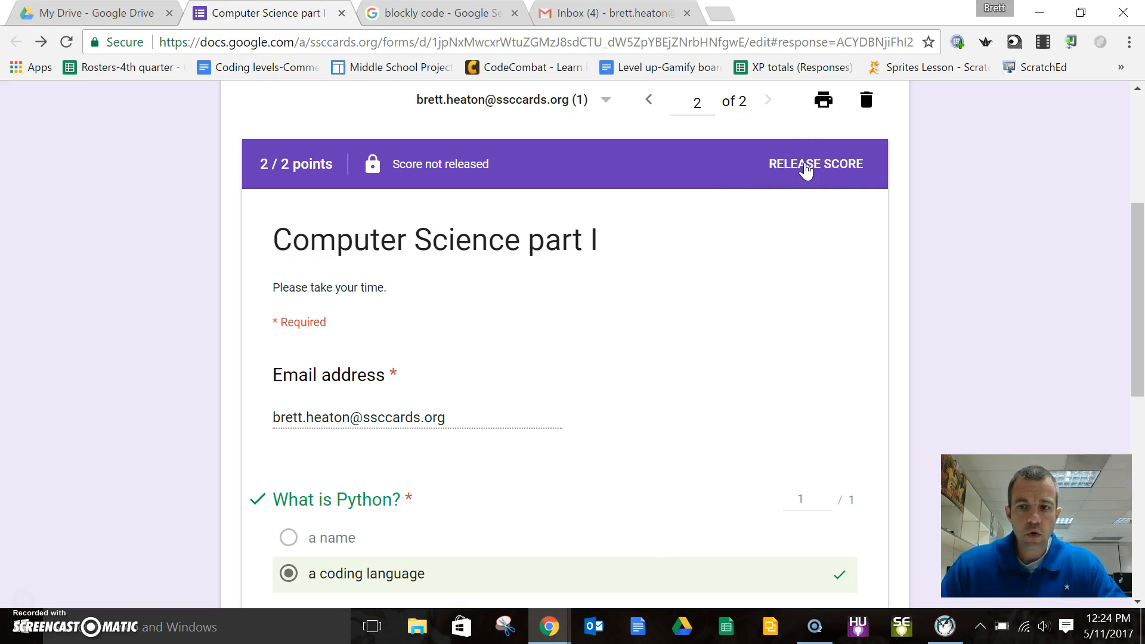
left_click(805, 167)
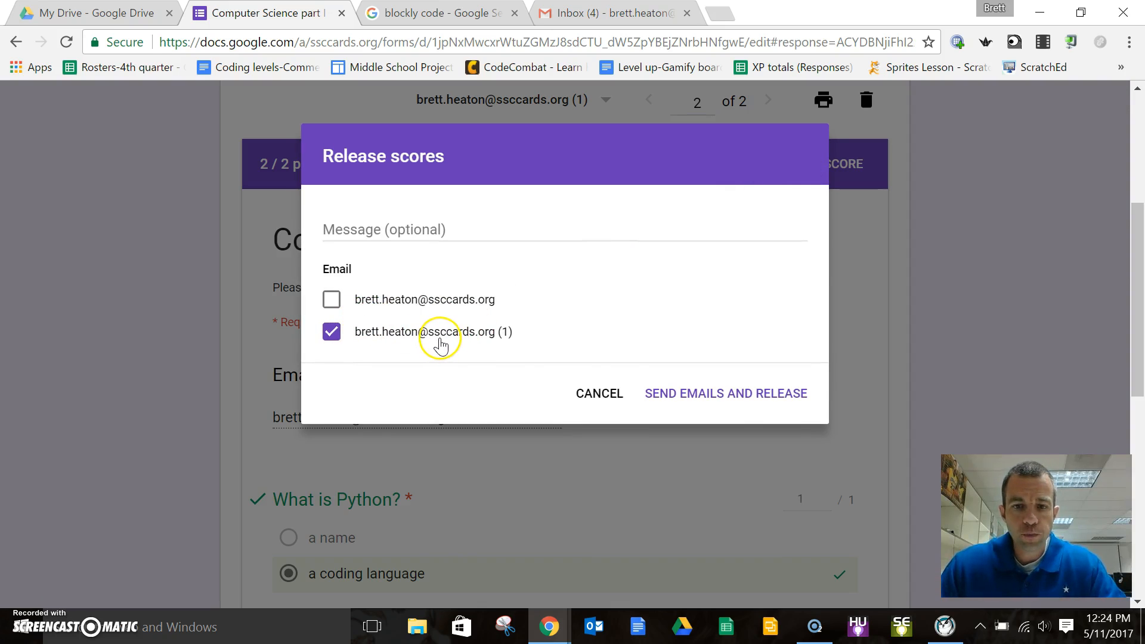
left_click(721, 395)
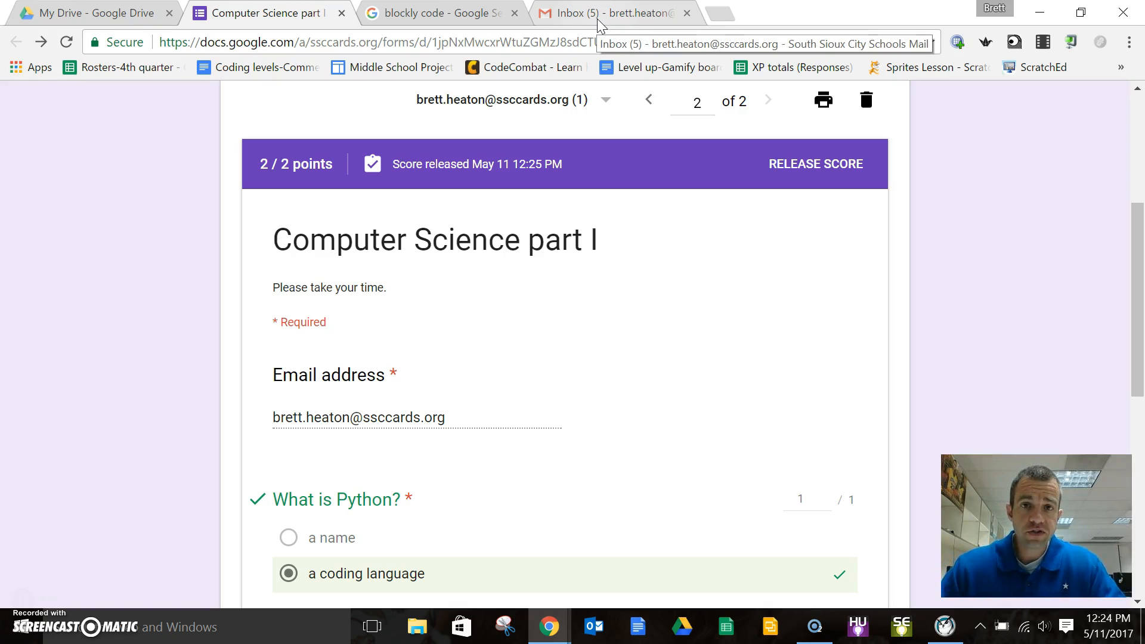
Switch to Gmail, open the score-released email for Computer Science part I and view the score in it.
left_click(599, 15)
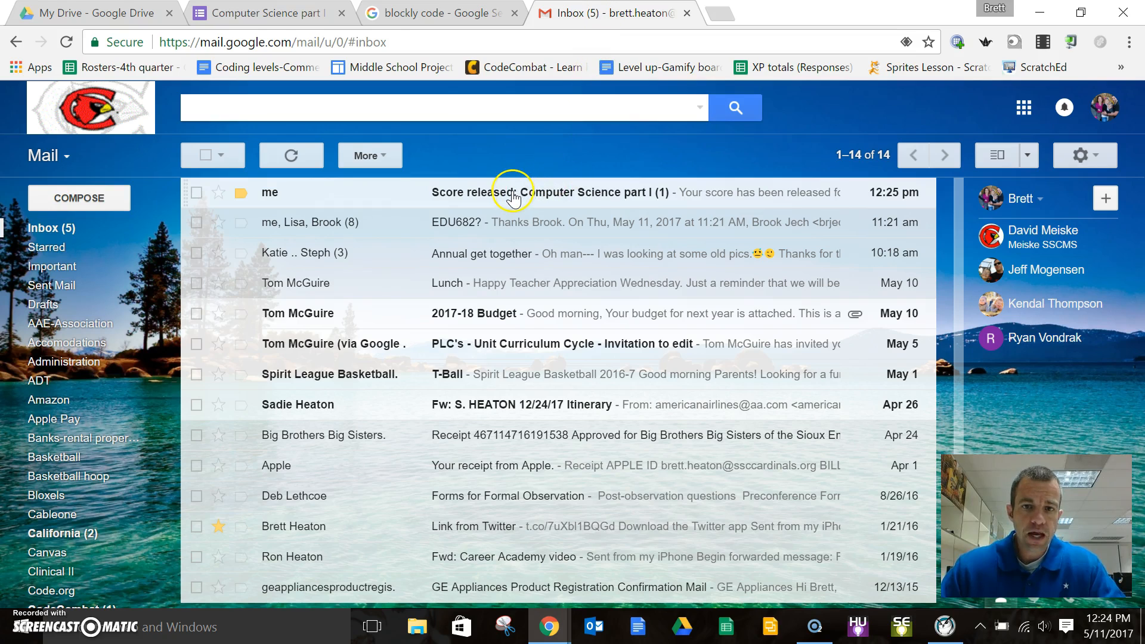
left_click(513, 197)
scroll(468, 358, "down", 3)
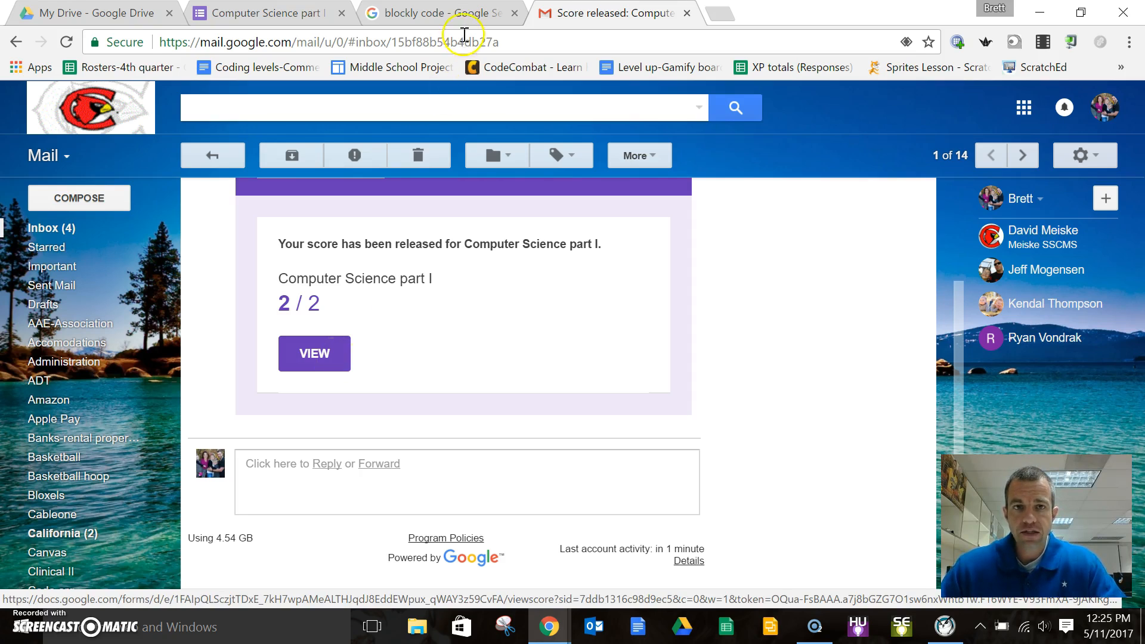
Return to the form's response summary and create a new spreadsheet, Computer Science part I (Responses), as the response destination.
left_click(300, 16)
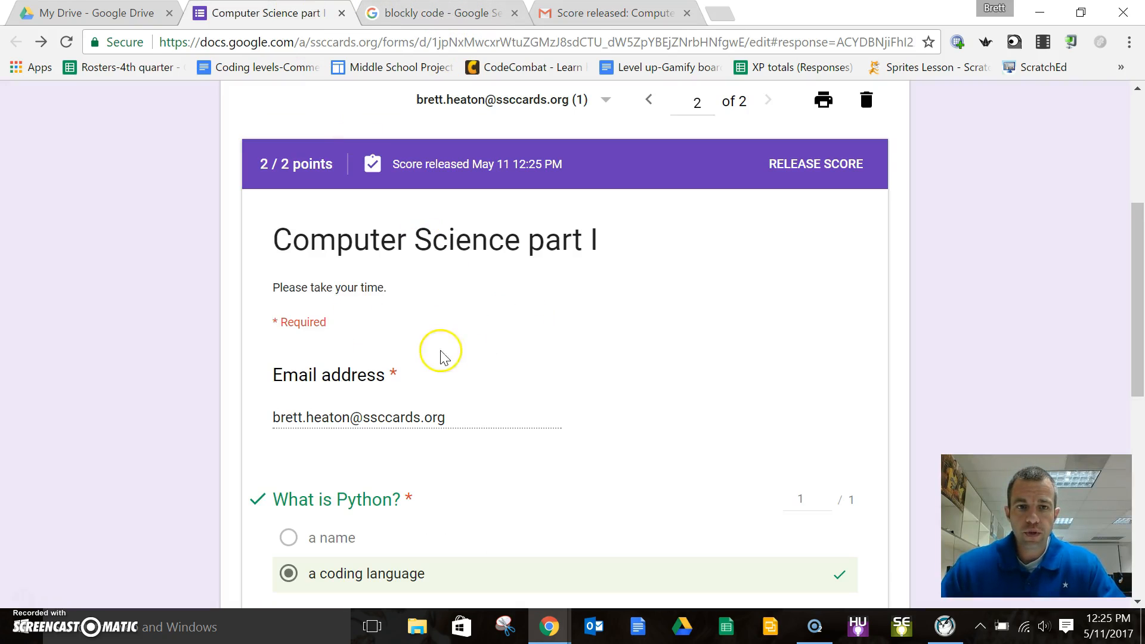
scroll(441, 356, "up", 3)
scroll(568, 354, "up", 2)
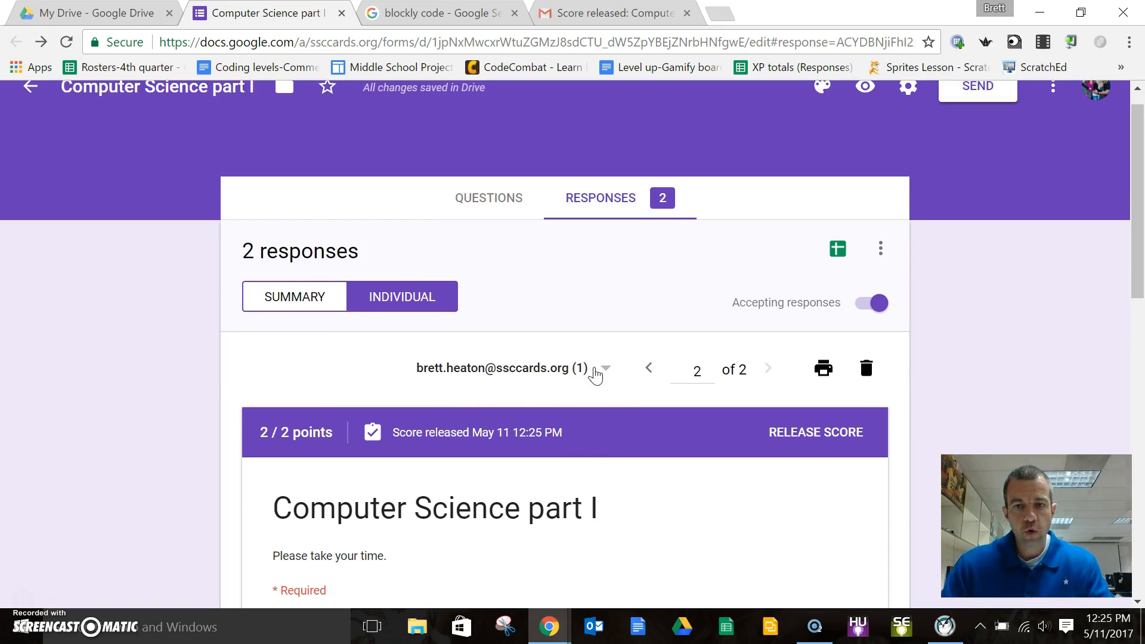
left_click(301, 298)
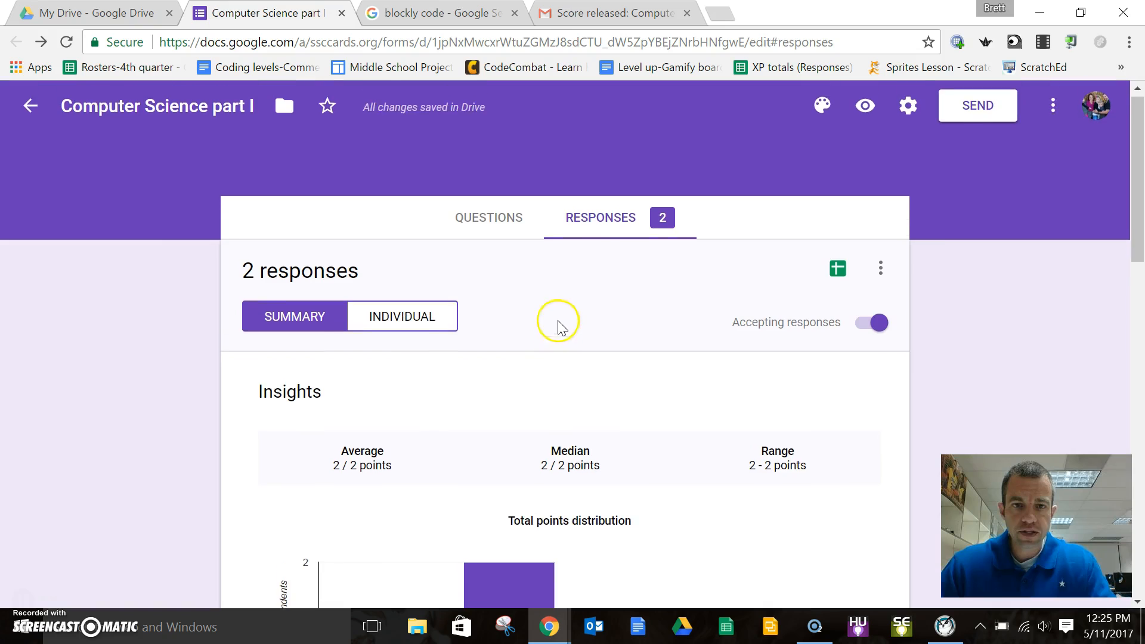
left_click(497, 237)
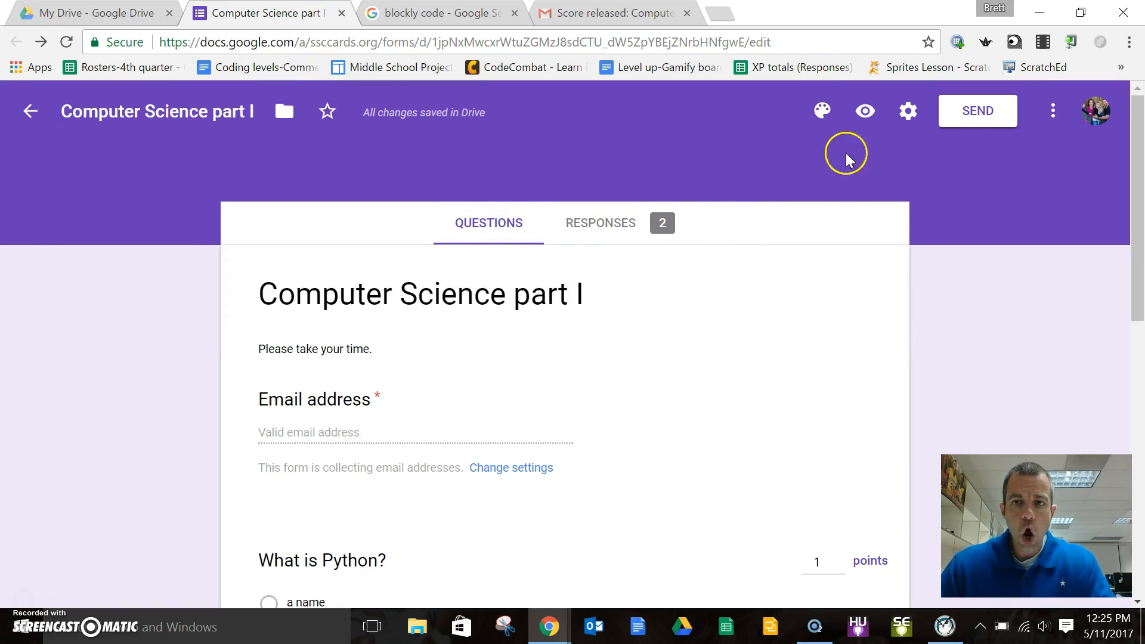
left_click(598, 227)
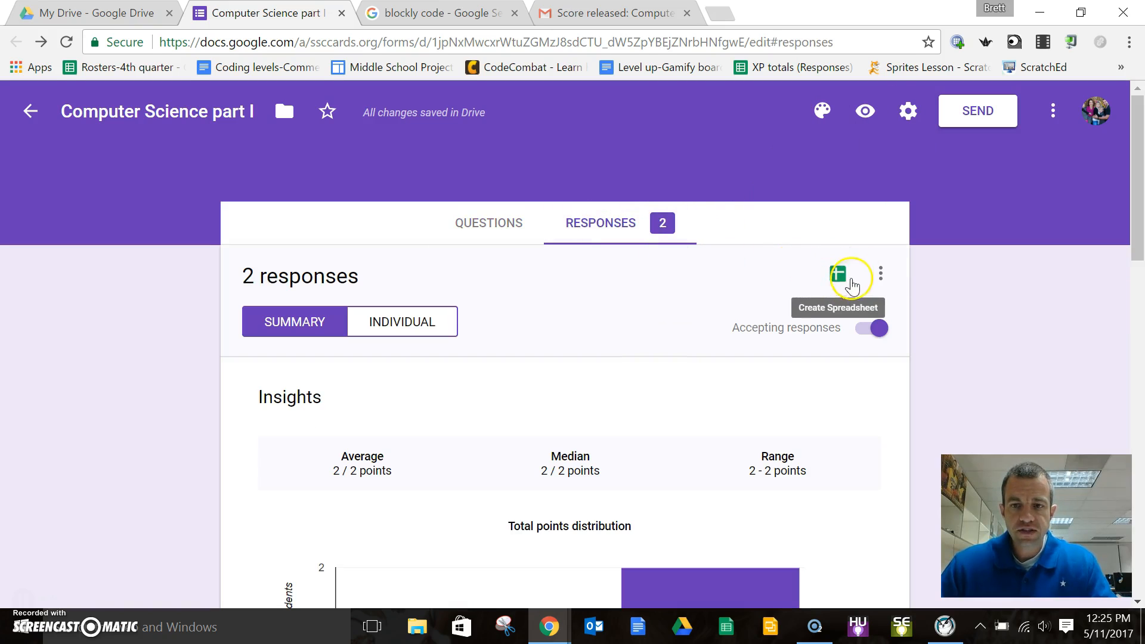
left_click(838, 275)
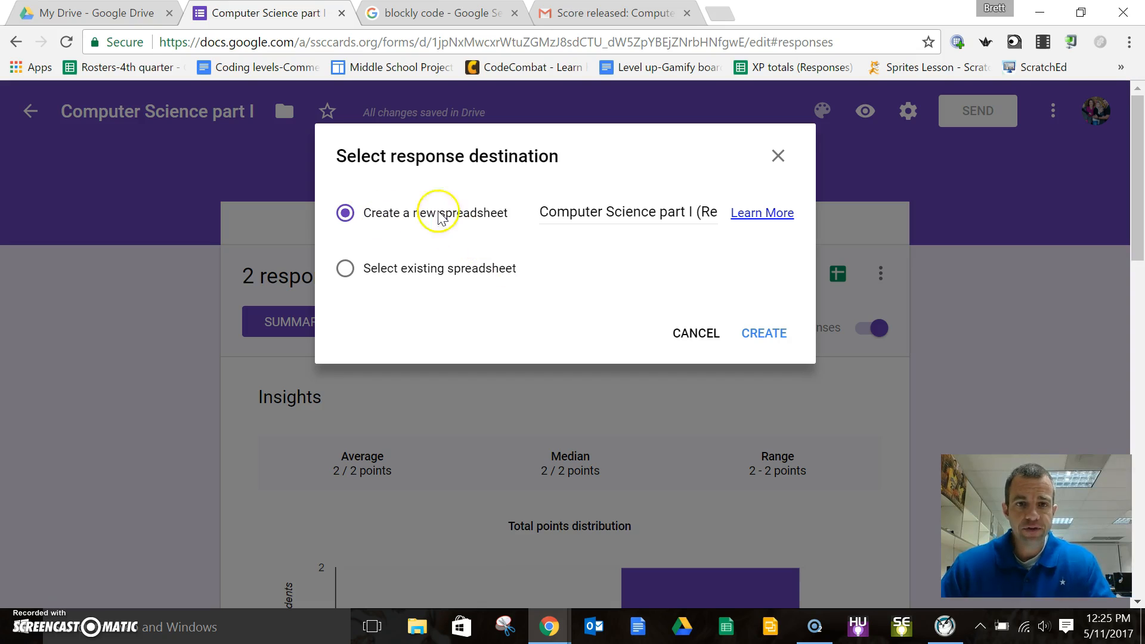
left_click(770, 335)
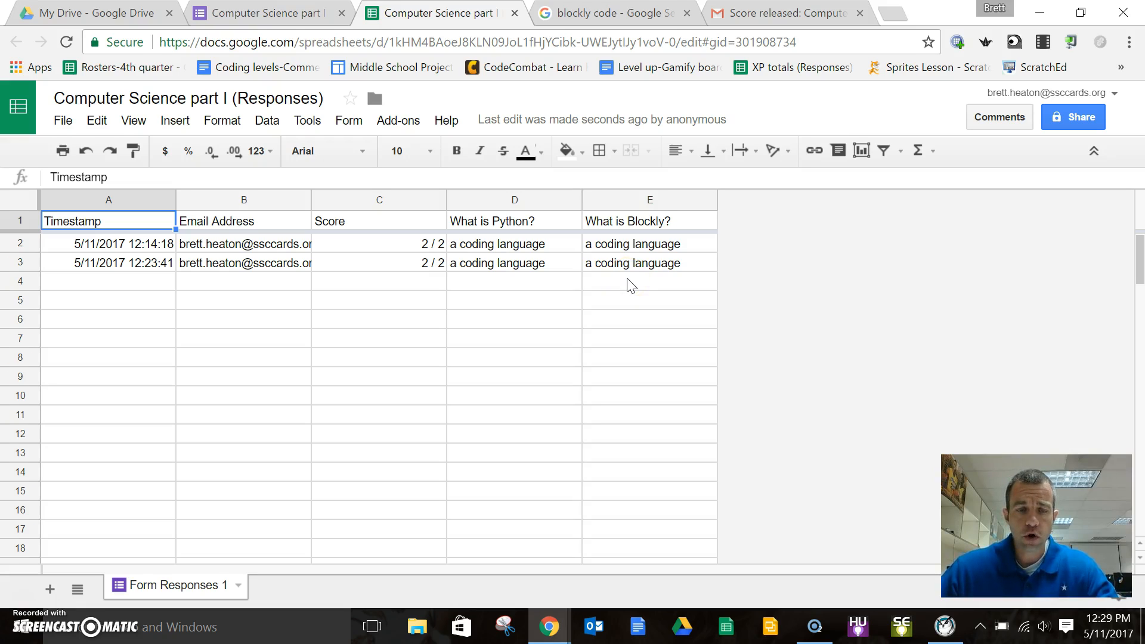
Return to the form, check the "Make this a quiz" option in the quiz settings and cancel without changes.
left_click(299, 14)
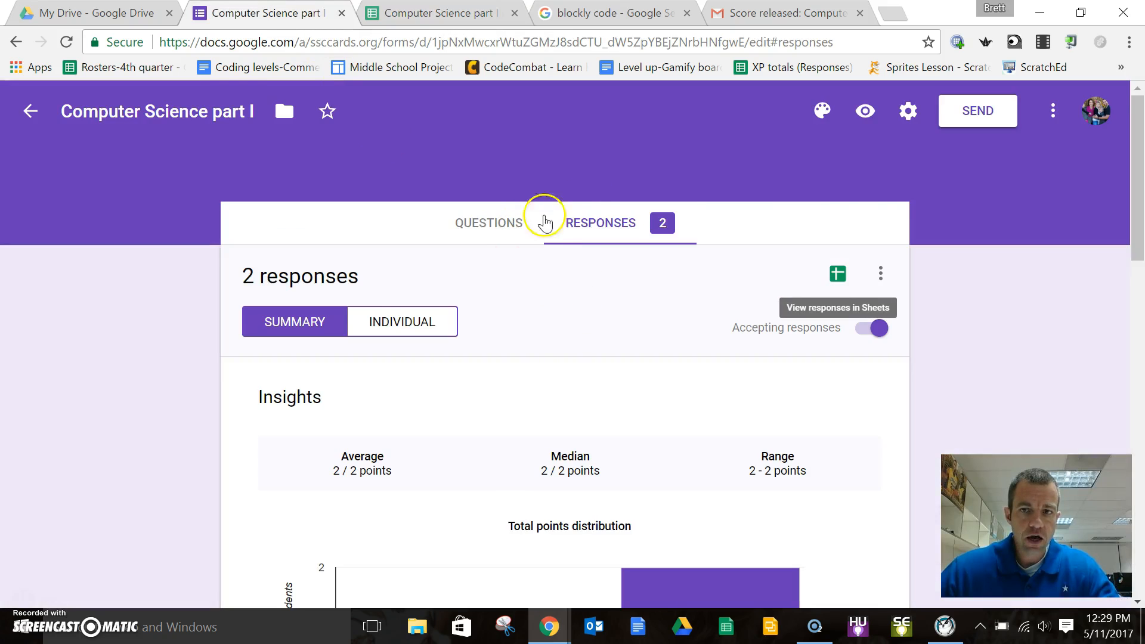
left_click(908, 111)
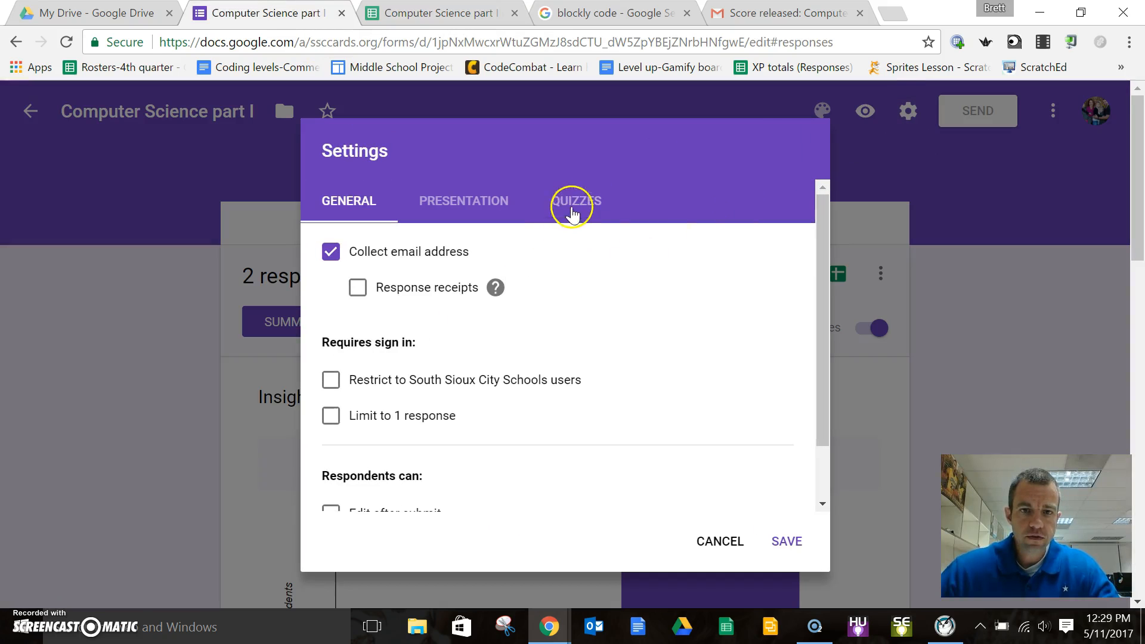
left_click(574, 206)
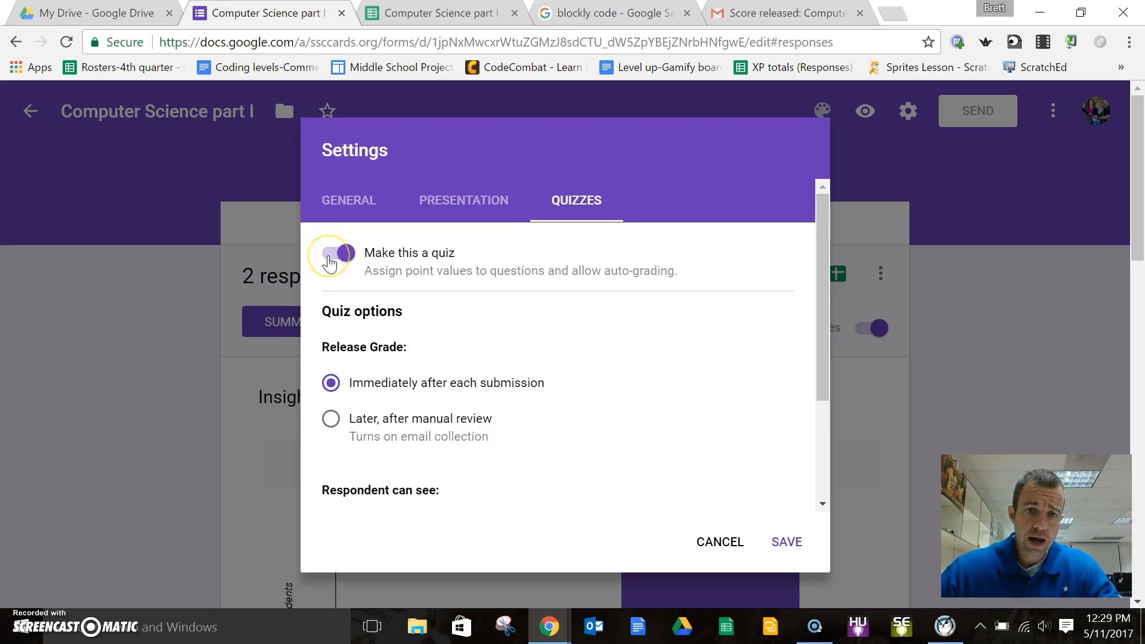
left_click(722, 541)
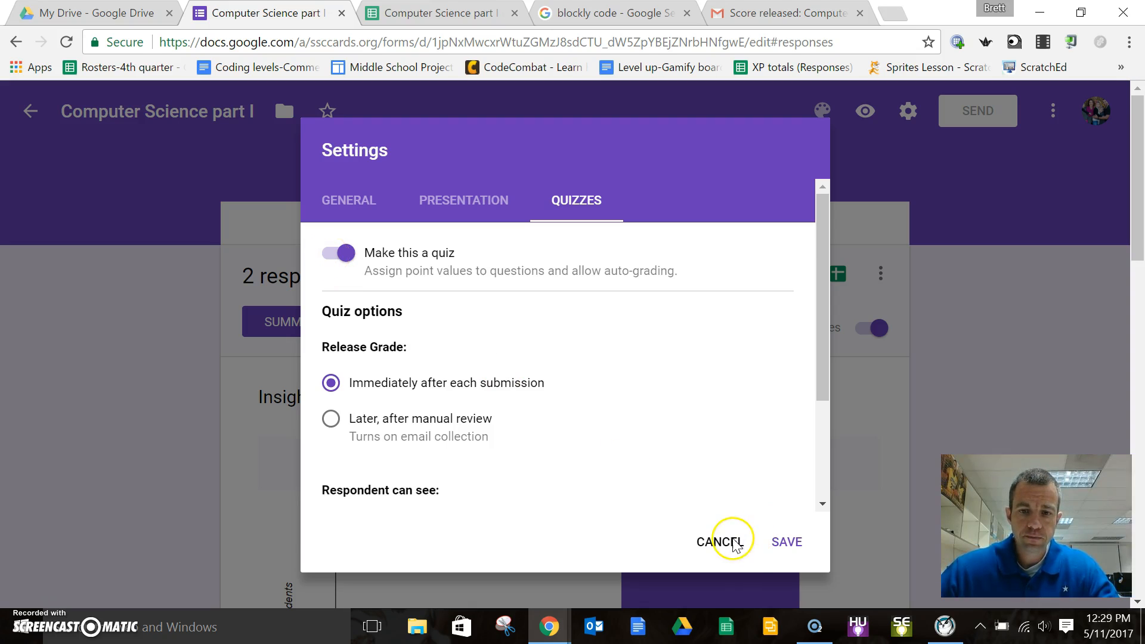
Return to the responses spreadsheet, enable the Flubaroo add-on in this sheet and dismiss its notification.
left_click(440, 10)
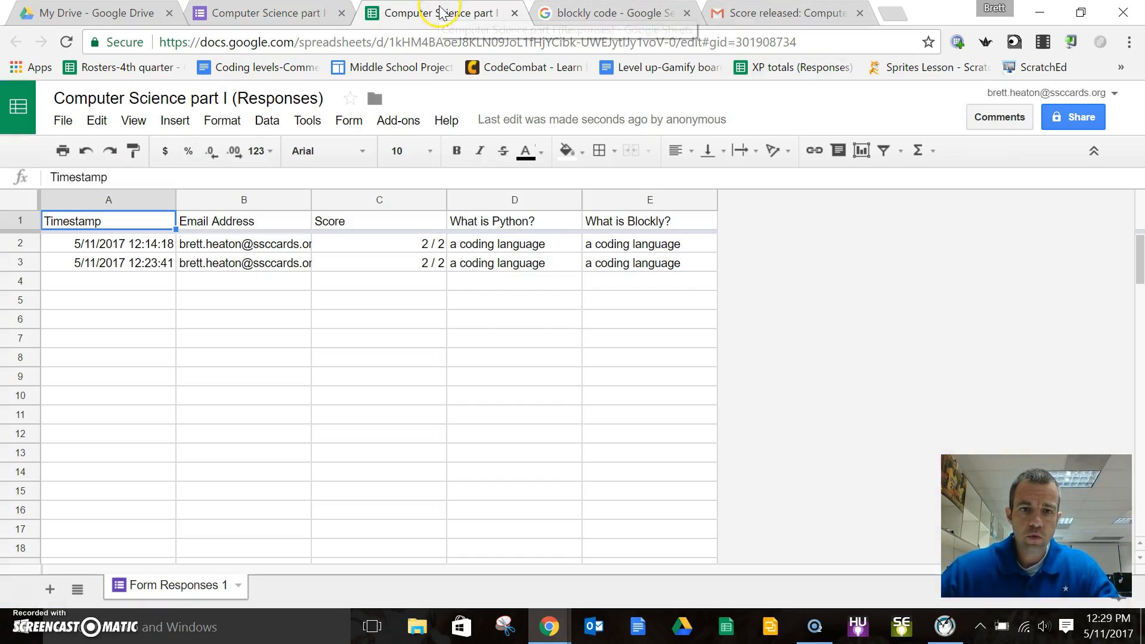
left_click(399, 123)
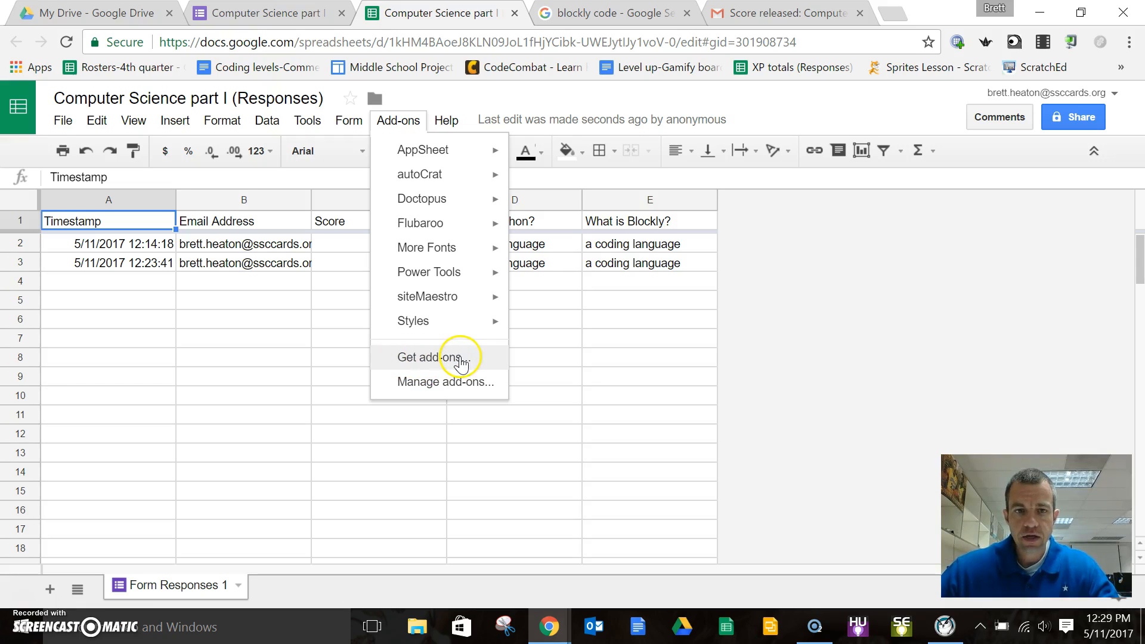
mouse_move(425, 227)
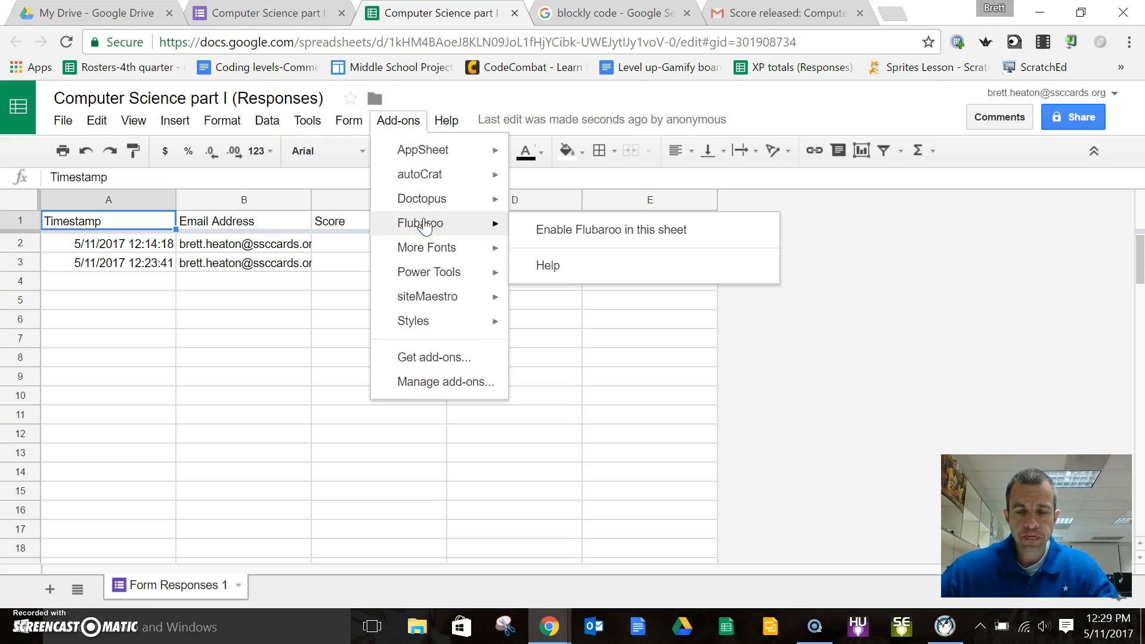
left_click(551, 231)
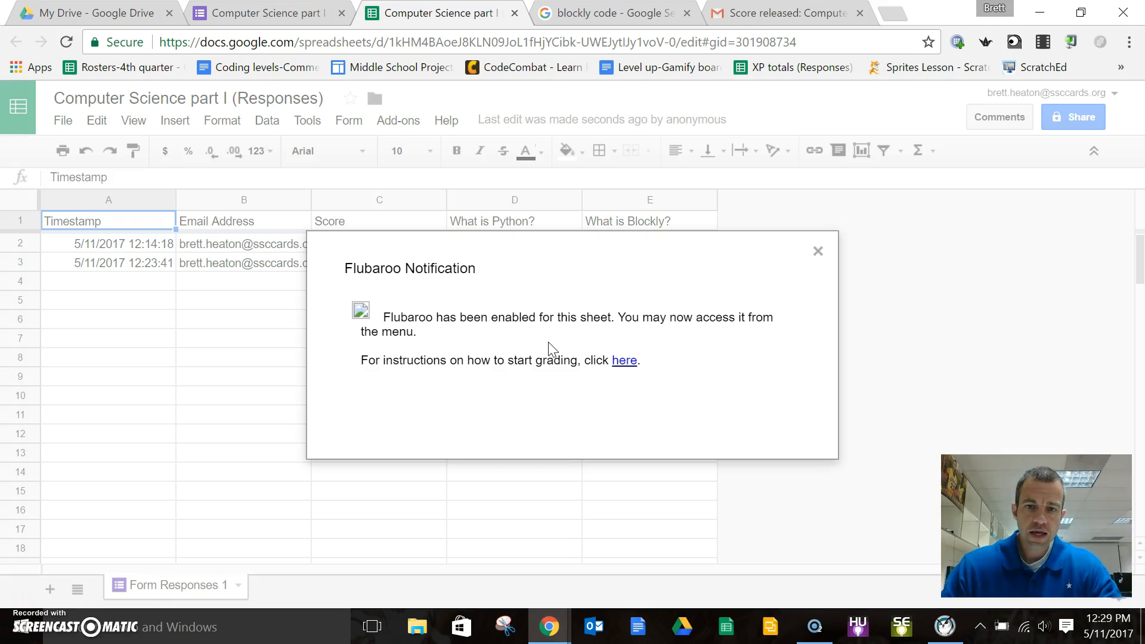
left_click(818, 251)
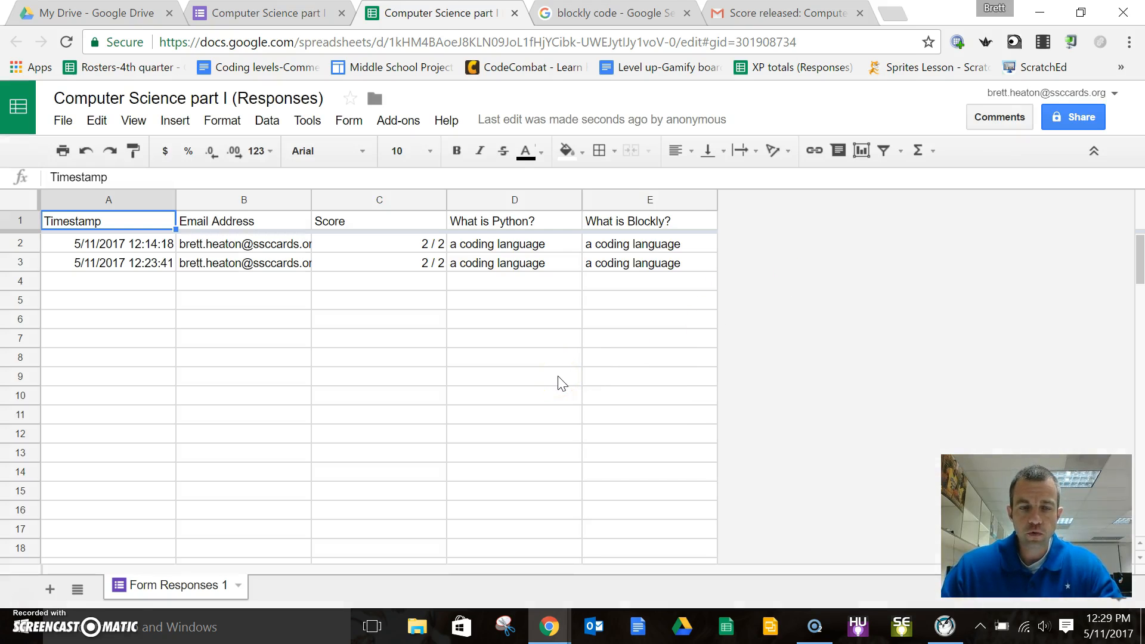
Start grading the assignment with Flubaroo, accepting Normal Grading at 1 point for Score and both questions, with Email Address identifying the student.
left_click(404, 127)
mouse_move(424, 224)
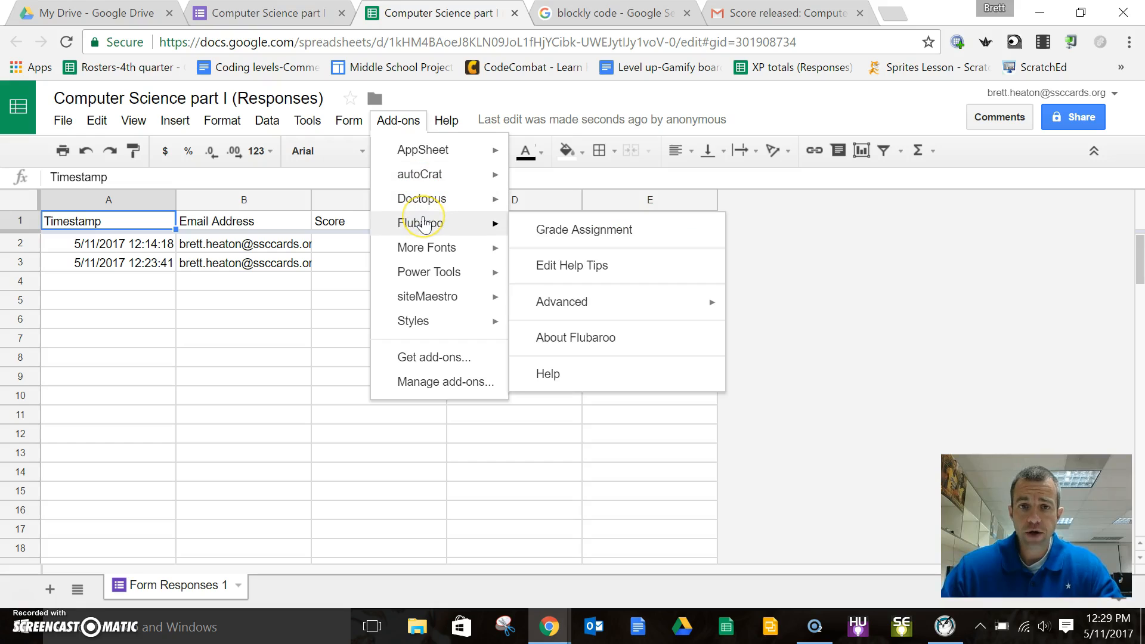
left_click(562, 234)
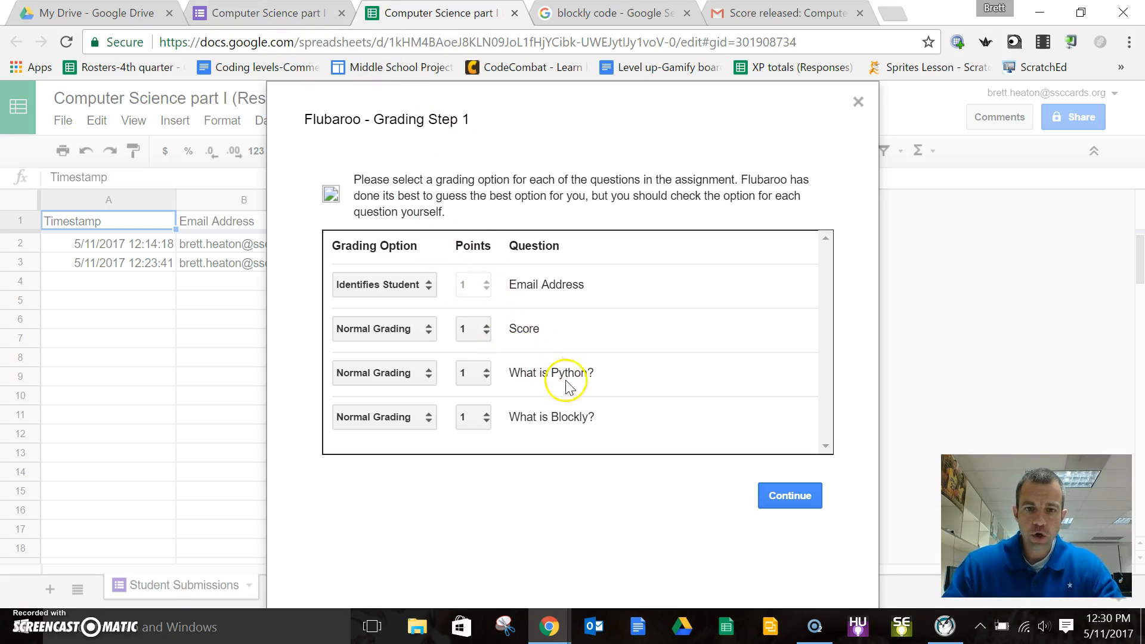
left_click(798, 495)
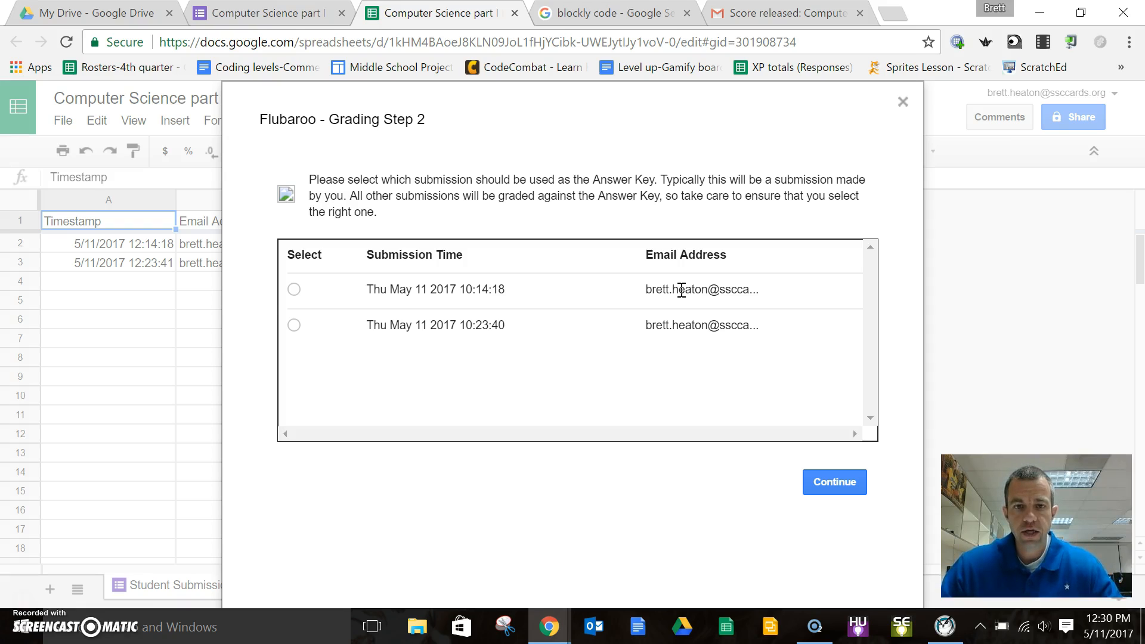
Use the 10:14:18 submission as the answer key, run the grading and close the completion notice to view the Grades sheet.
left_click(294, 290)
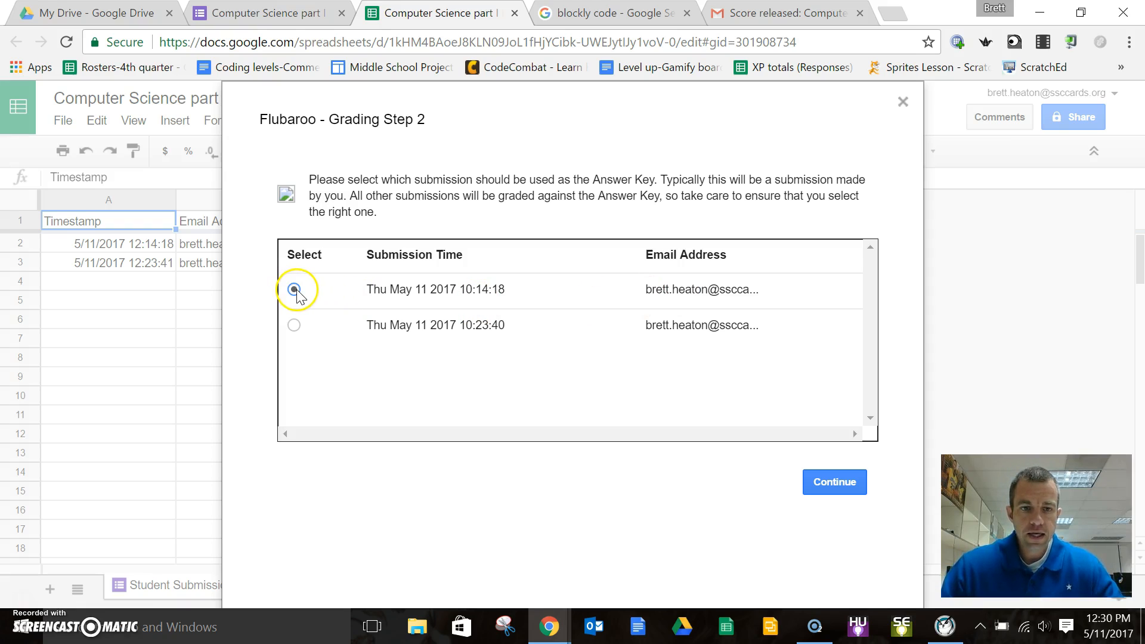
left_click(811, 475)
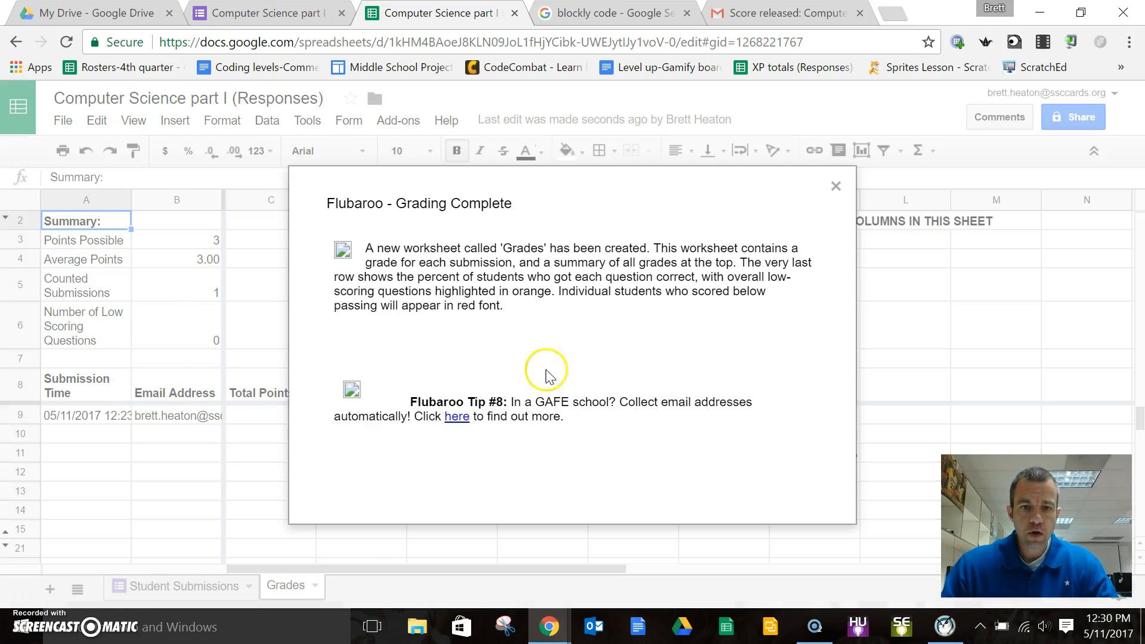
left_click(836, 186)
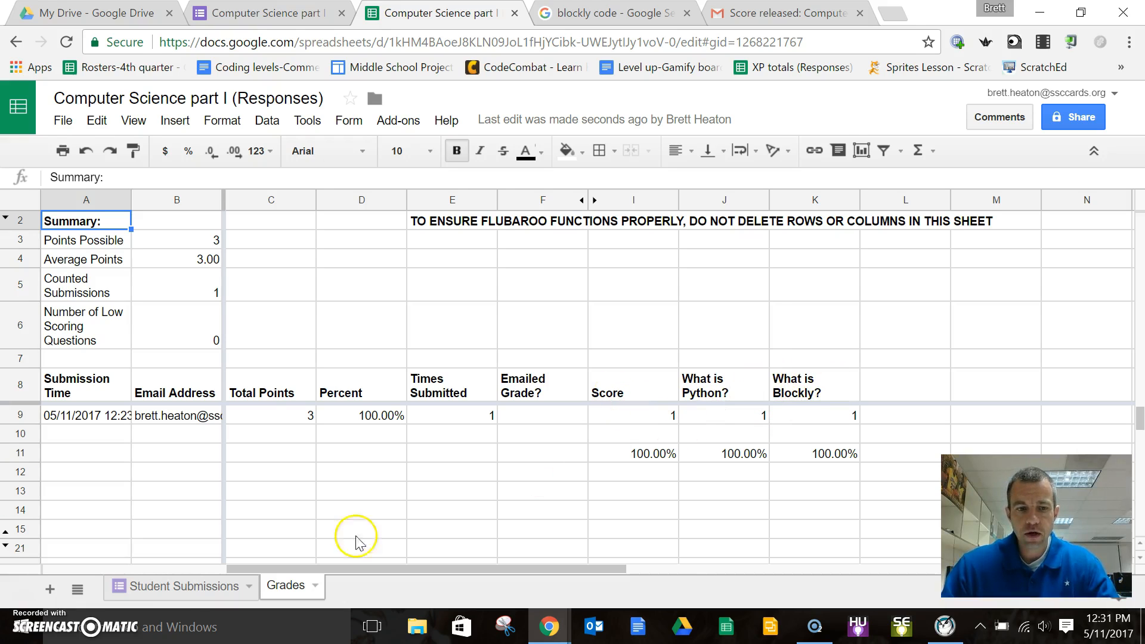
View the Student Submissions sheet and locate Flubaroo among the spreadsheet's add-ons.
left_click(184, 587)
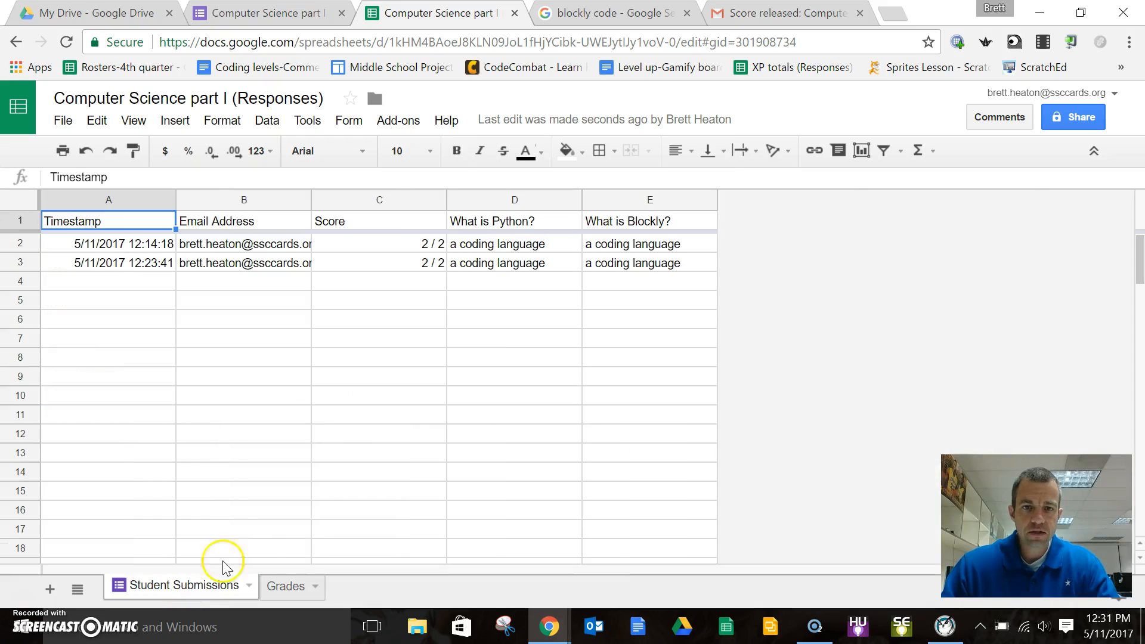
left_click(409, 123)
left_click(427, 226)
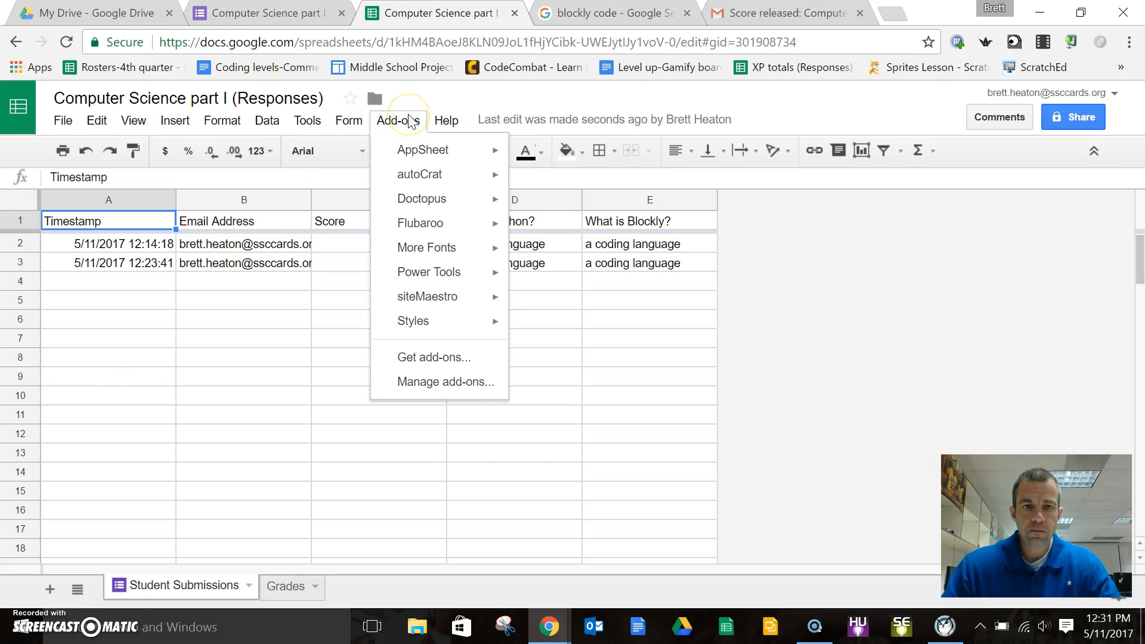
Return to the form, check the "Make this a quiz" option in its quiz settings and save the settings.
left_click(217, 15)
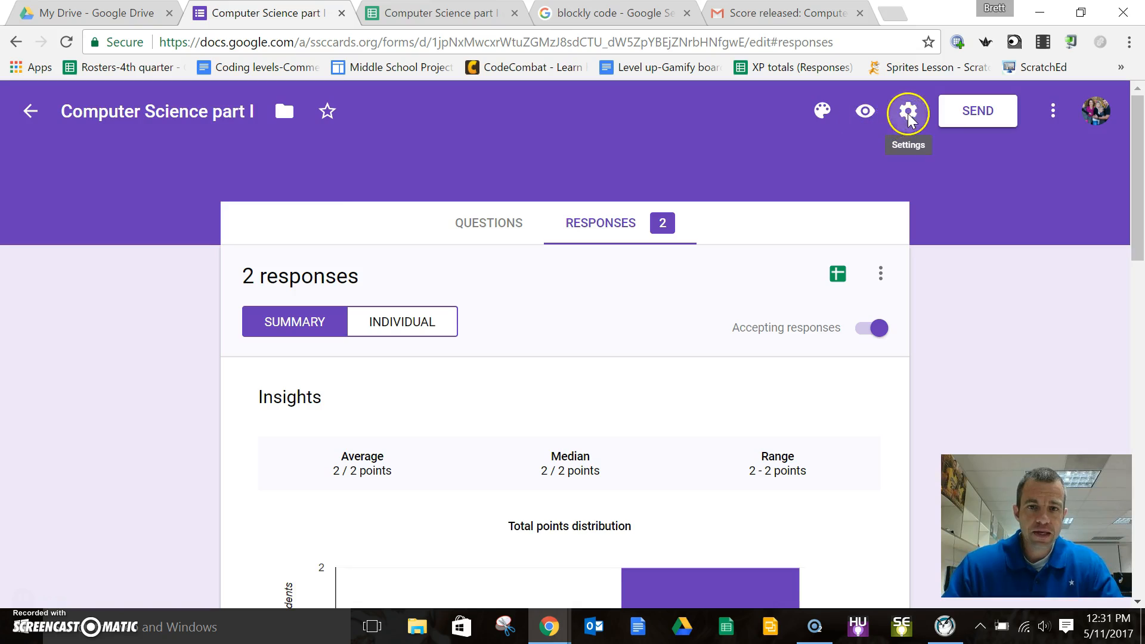
left_click(908, 111)
left_click(587, 206)
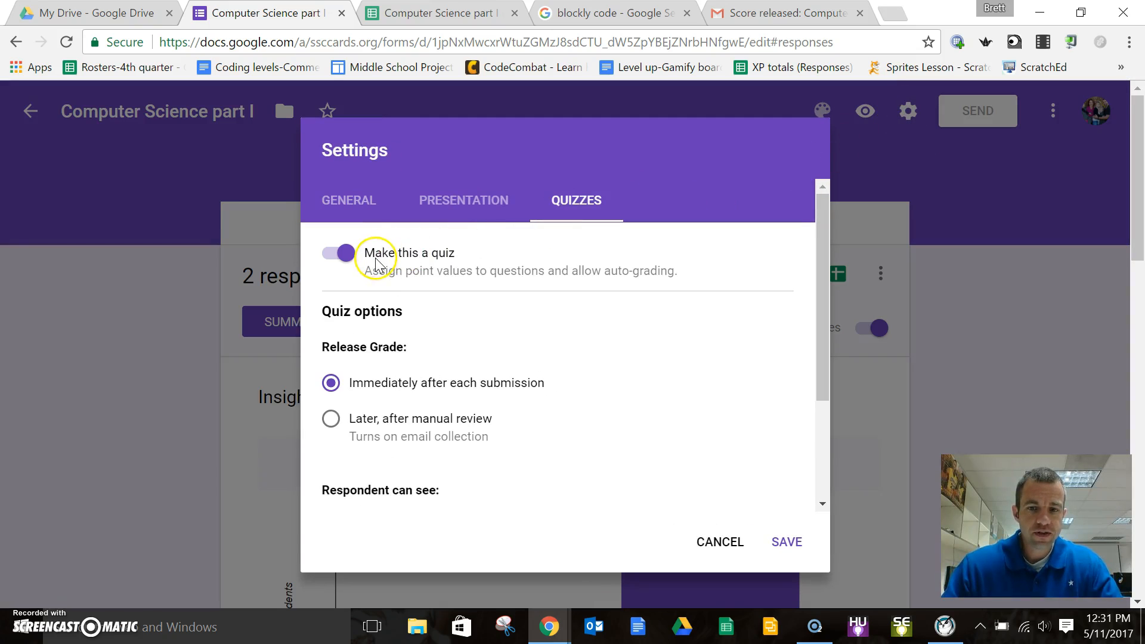
left_click(787, 543)
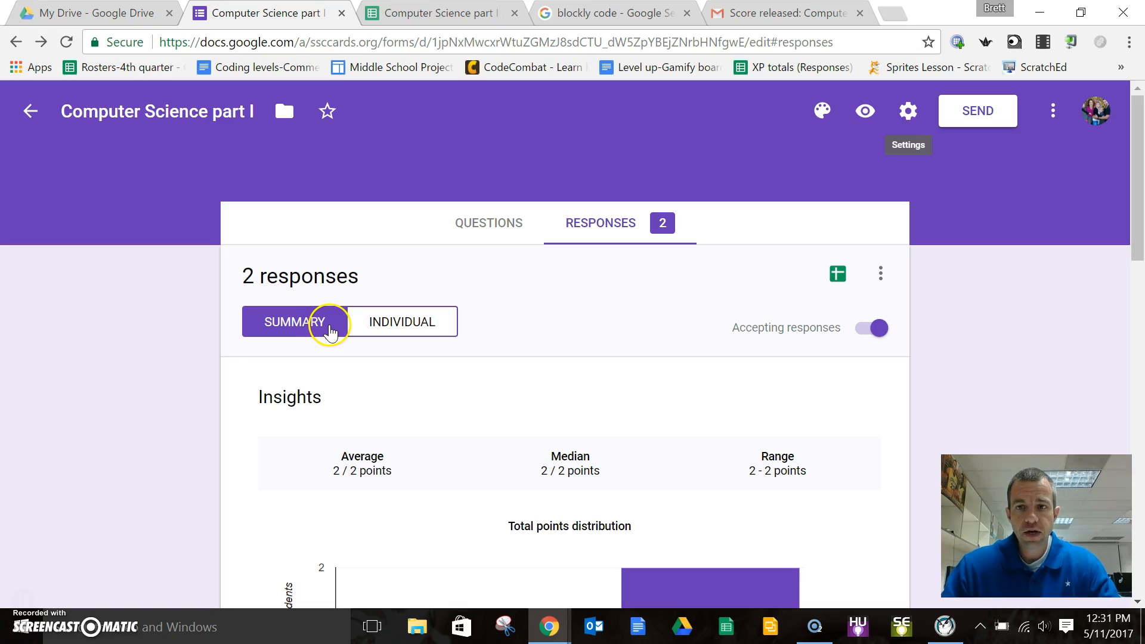
Review the form's General, Presentation and Quizzes settings, including the grade release and respondent visibility options, and cancel without changes.
left_click(907, 111)
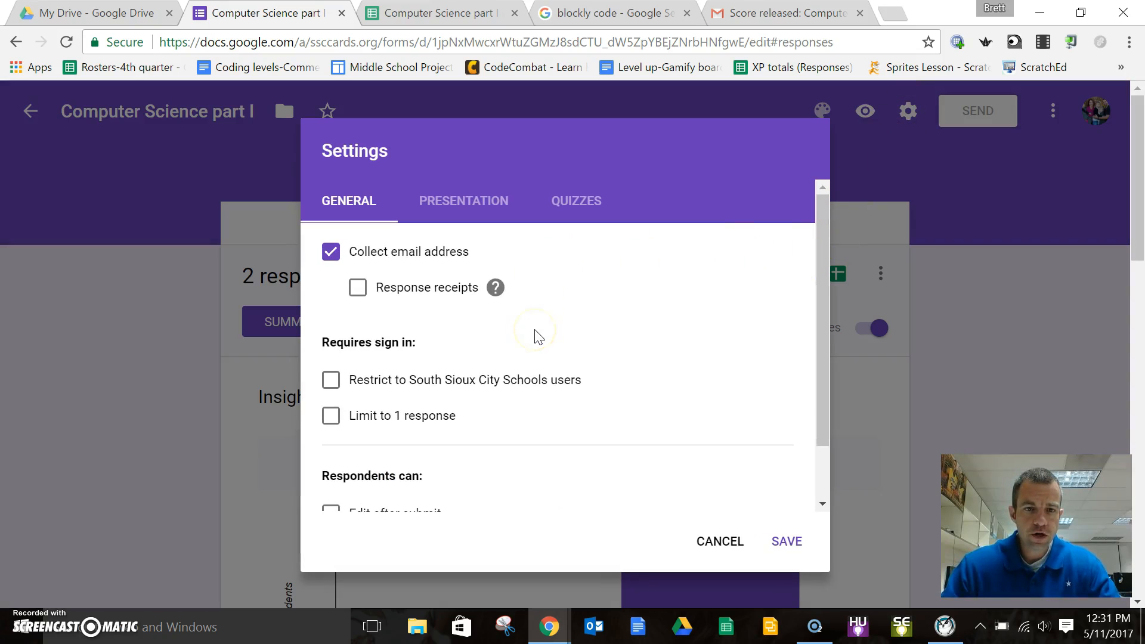
left_click(470, 202)
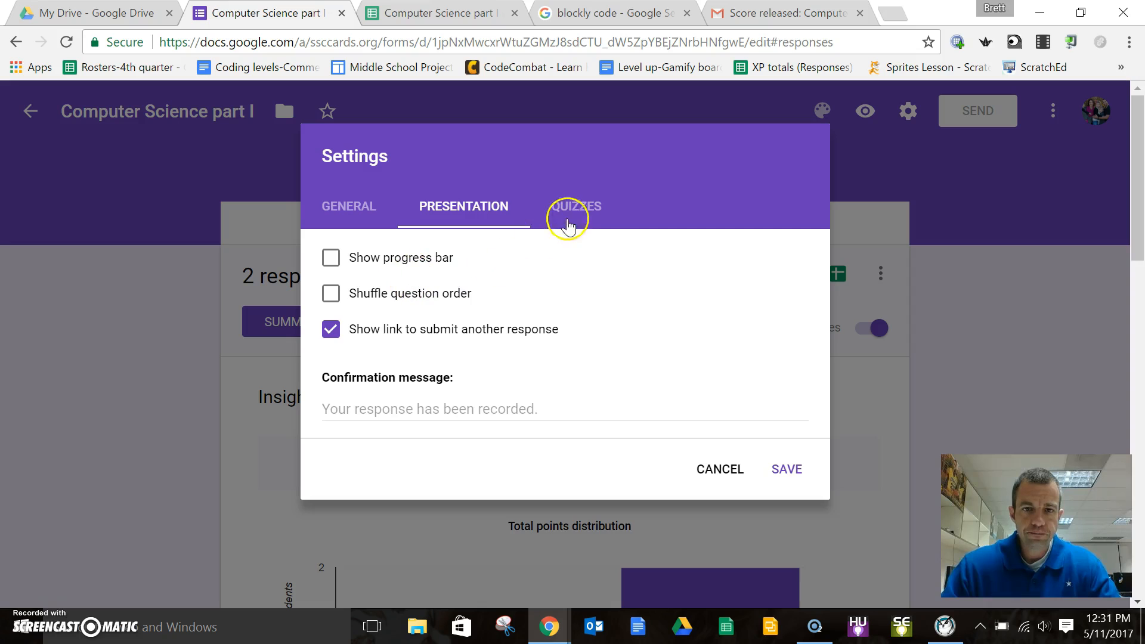
left_click(569, 210)
scroll(567, 346, "down", 3)
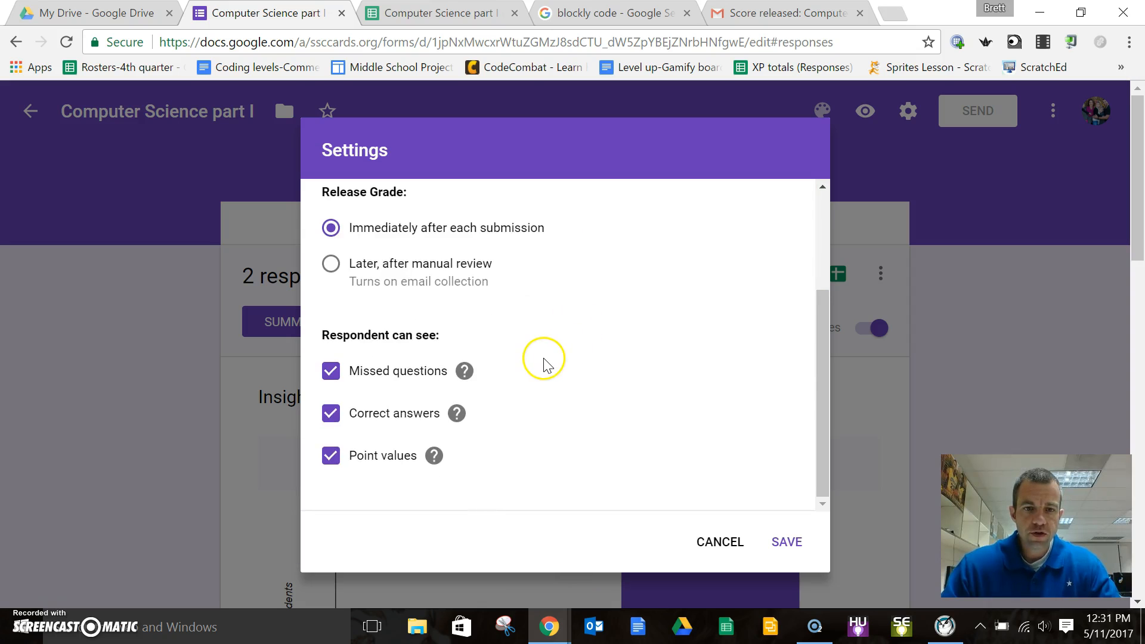
scroll(544, 365, "up", 3)
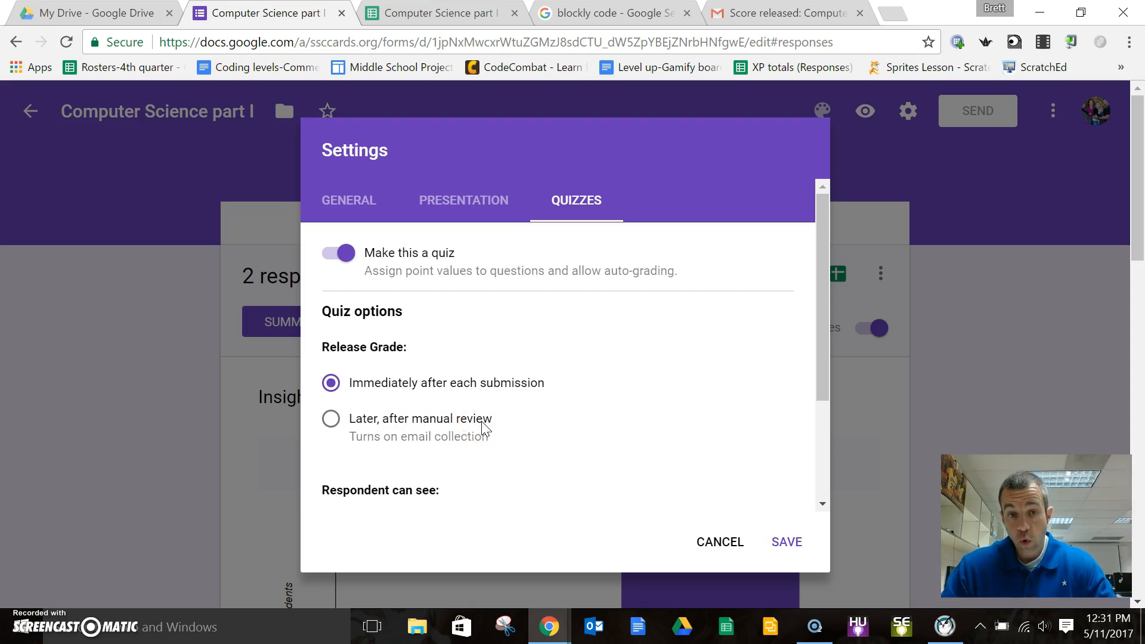
left_click(724, 544)
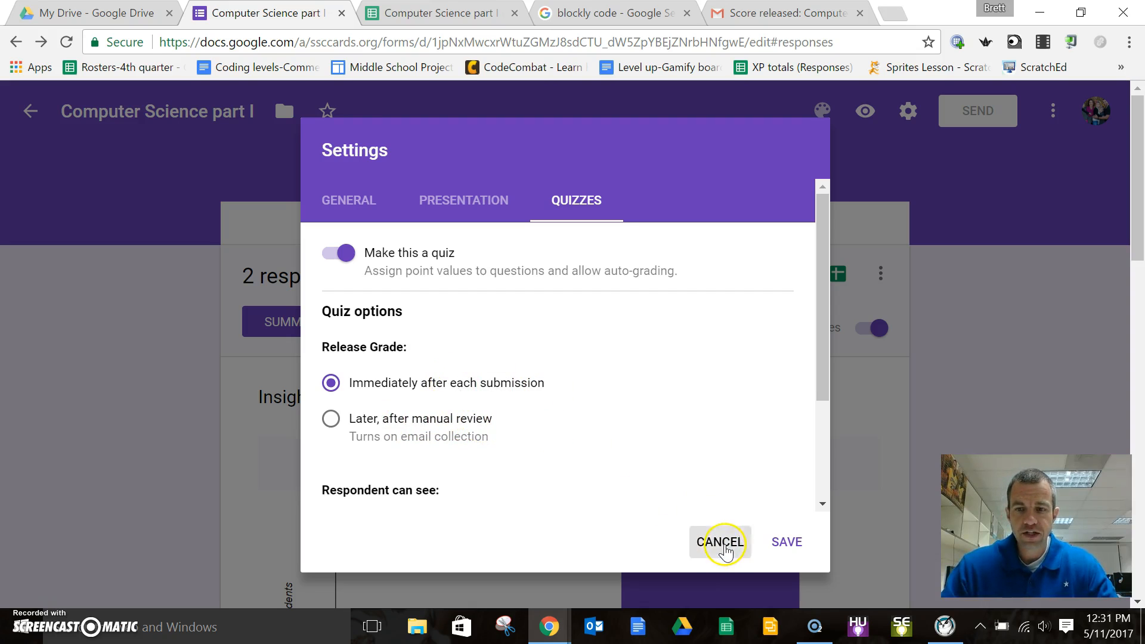